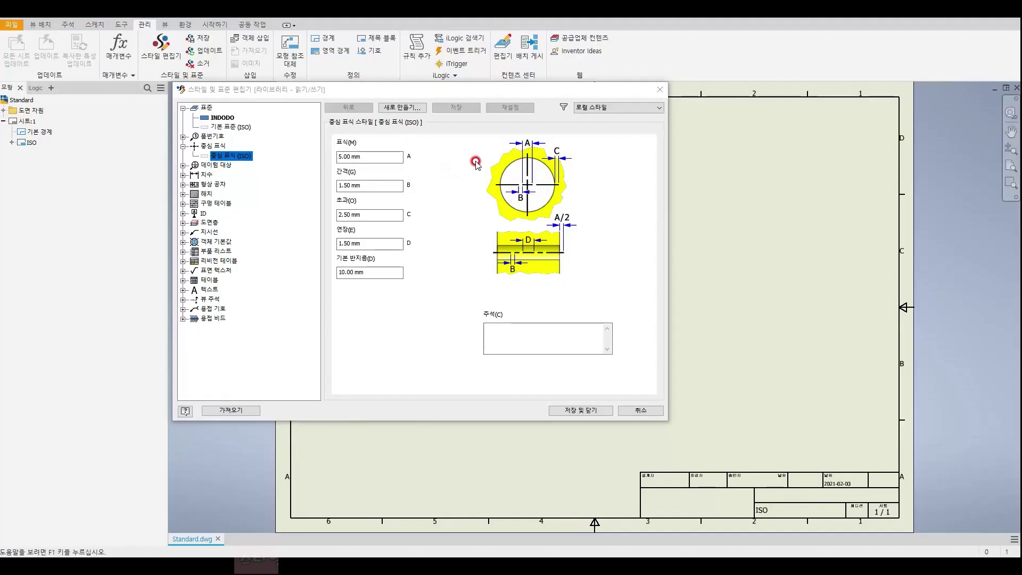
{"action": "left_click", "coordinate": [370, 157]}
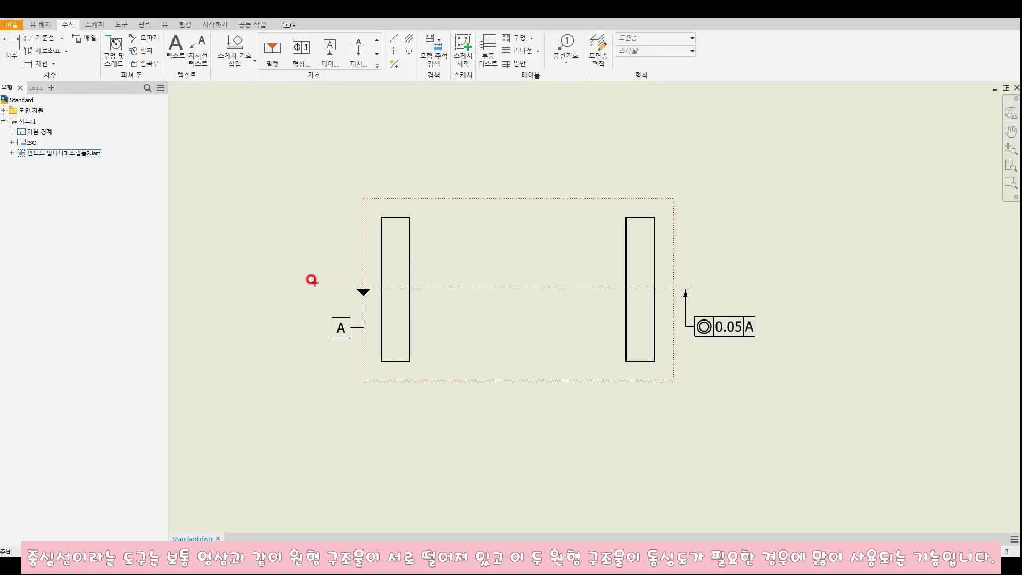
{"action": "left_click_drag", "start_coordinate": [312, 280], "coordinate": [379, 346]}
{"action": "left_click_drag", "start_coordinate": [671, 276], "coordinate": [763, 347]}
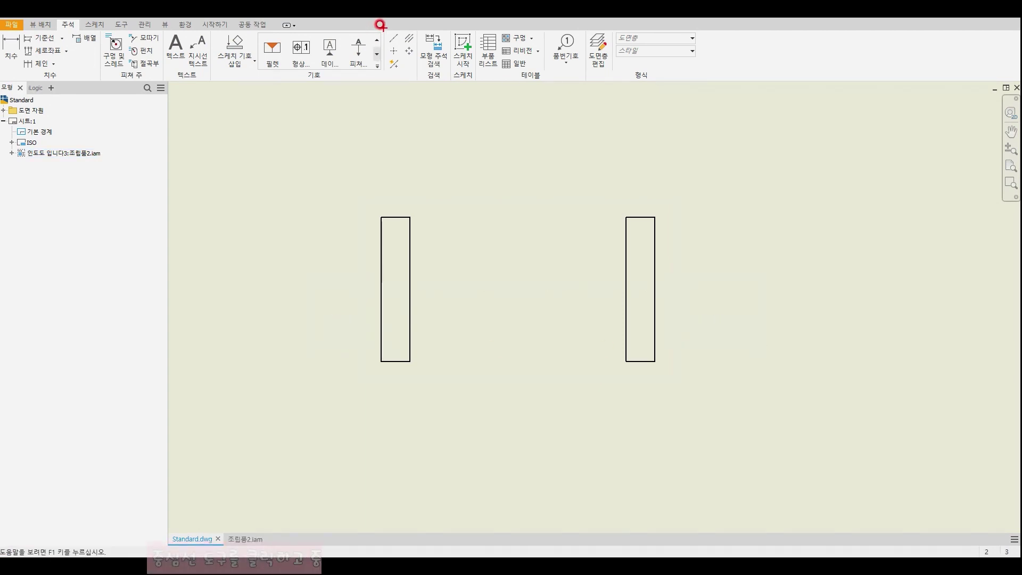
Step: Create a centerline through both discs, from the midpoint of one disc's outer edge to the midpoint of the other disc's outer edge
{"action": "left_click", "coordinate": [394, 39]}
{"action": "left_click", "coordinate": [381, 288]}
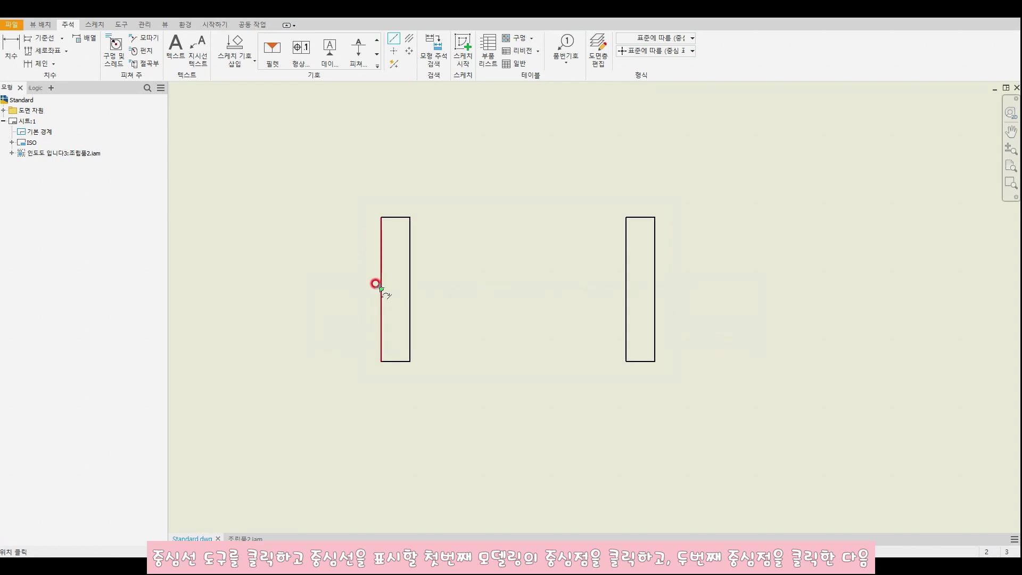
{"action": "left_click", "coordinate": [655, 285]}
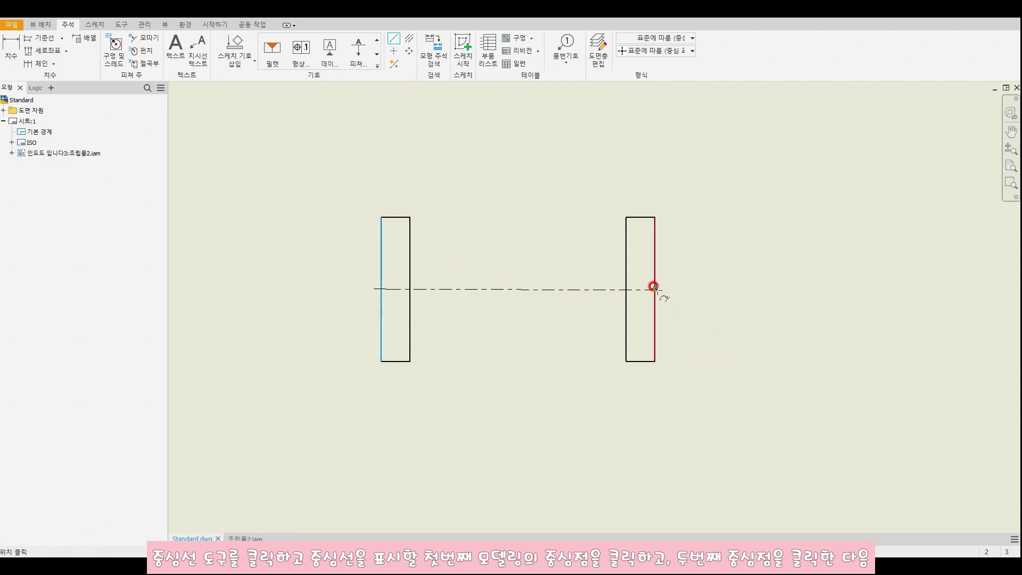
{"action": "right_click", "coordinate": [666, 287]}
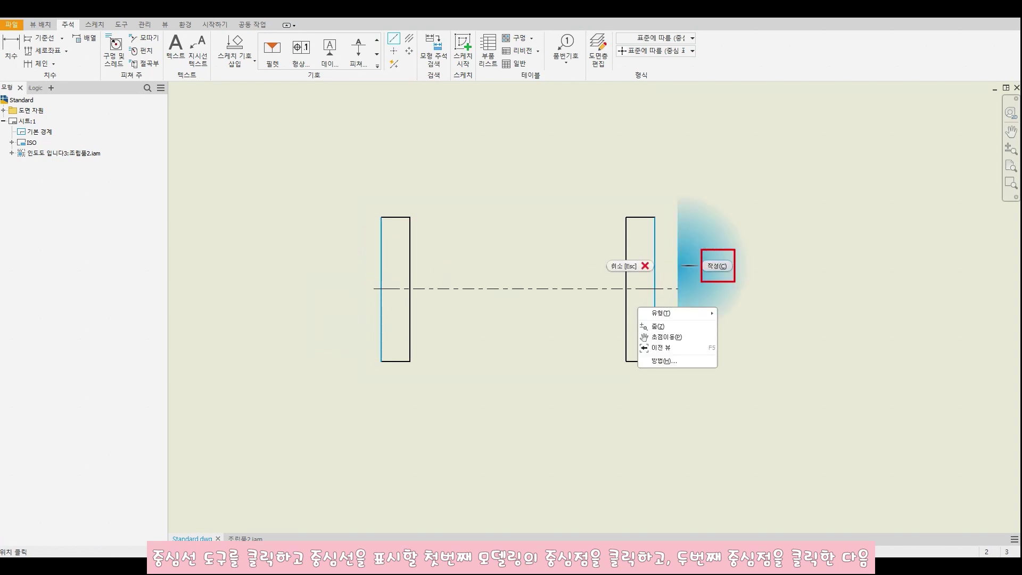
{"action": "left_click", "coordinate": [729, 277]}
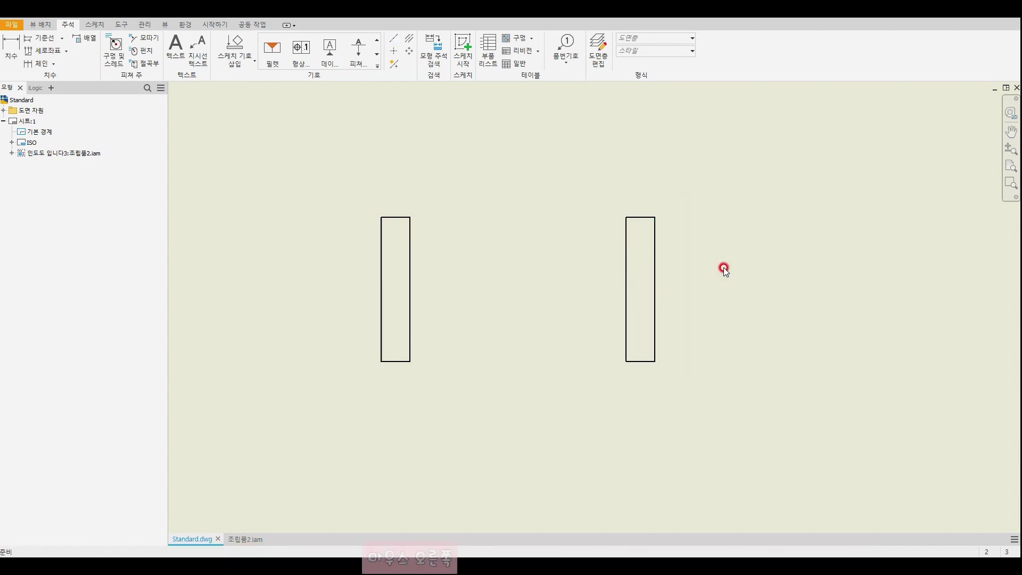
{"action": "left_click", "coordinate": [381, 286]}
{"action": "left_click", "coordinate": [654, 285]}
{"action": "right_click", "coordinate": [666, 287]}
{"action": "left_click", "coordinate": [714, 264]}
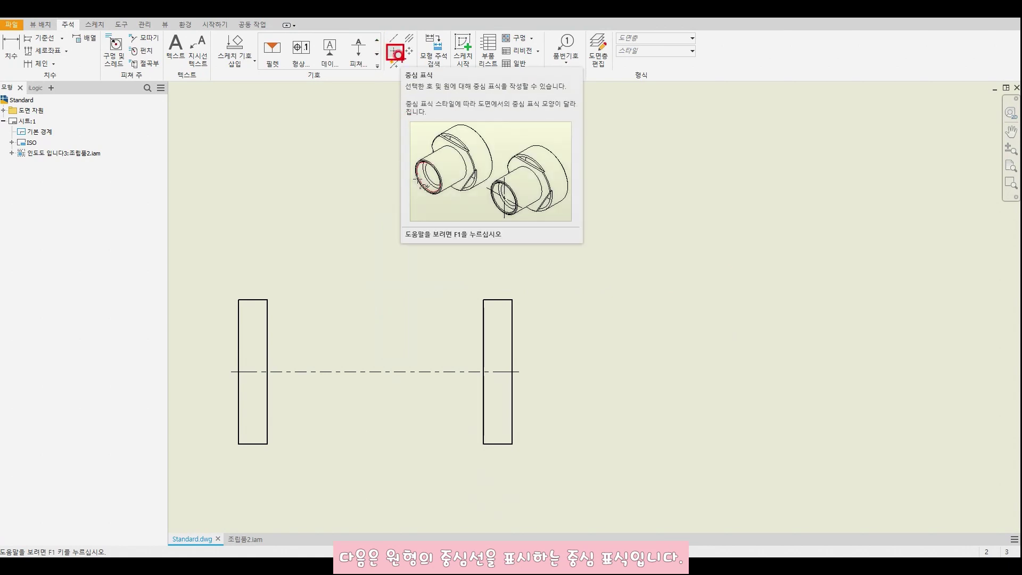
Step: Place a projected view beside the two-disc view and add a center mark to its outer circle
{"action": "right_click", "coordinate": [522, 280]}
{"action": "left_click", "coordinate": [460, 203]}
{"action": "left_click", "coordinate": [708, 337]}
{"action": "right_click", "coordinate": [708, 337]}
{"action": "left_click", "coordinate": [744, 338]}
{"action": "left_click", "coordinate": [393, 51]}
{"action": "left_click", "coordinate": [729, 303]}
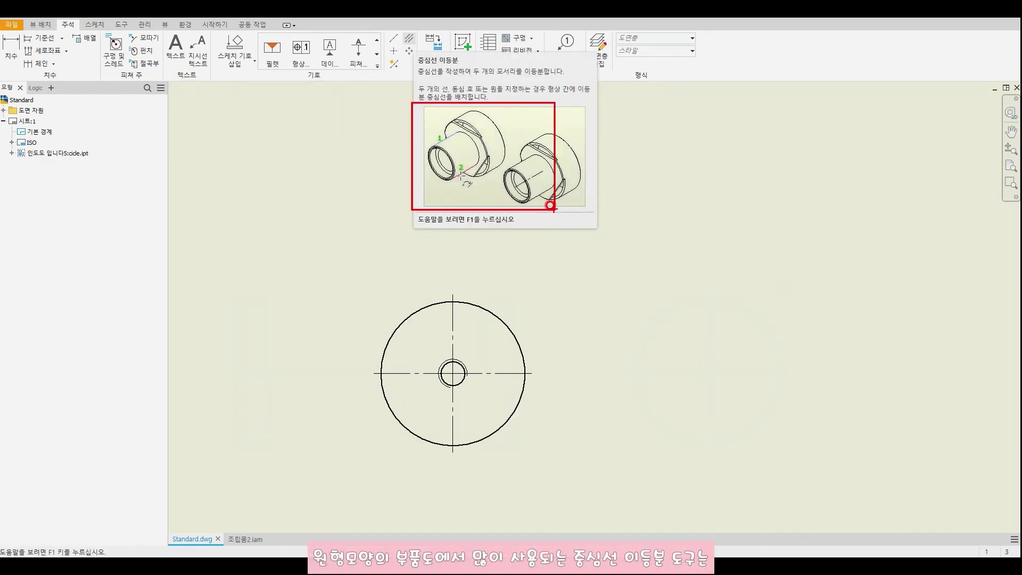
Step: Create a section view cut vertically through the disc's centre, place it beside the disc, and start a centerline bisector from the section's upper edge
{"action": "left_click", "coordinate": [40, 25]}
{"action": "left_click", "coordinate": [240, 130]}
{"action": "left_click", "coordinate": [72, 45]}
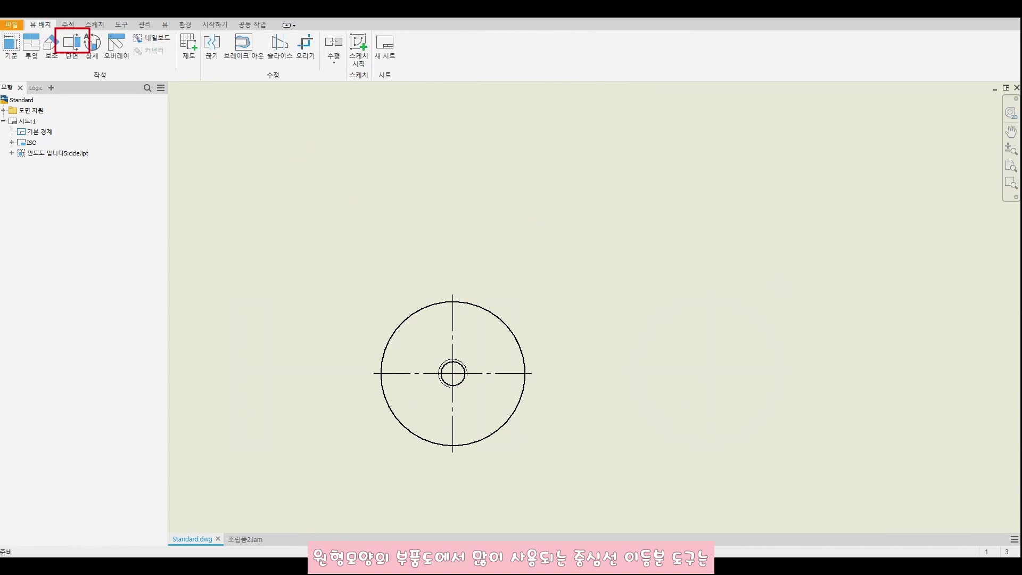
{"action": "left_click", "coordinate": [465, 342]}
{"action": "left_click", "coordinate": [443, 275]}
{"action": "left_click", "coordinate": [453, 457]}
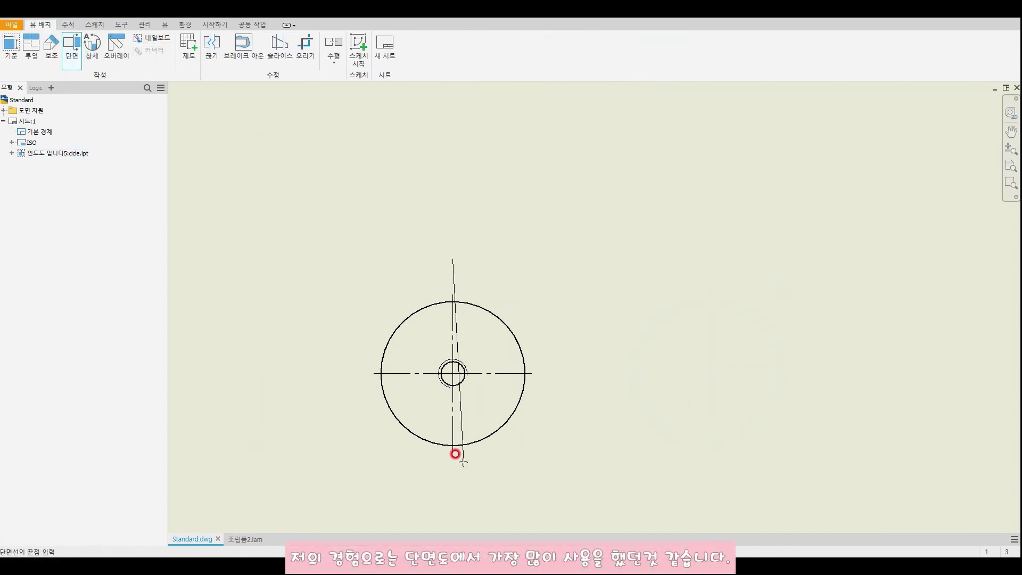
{"action": "key", "text": "Return"}
{"action": "left_click", "coordinate": [624, 369]}
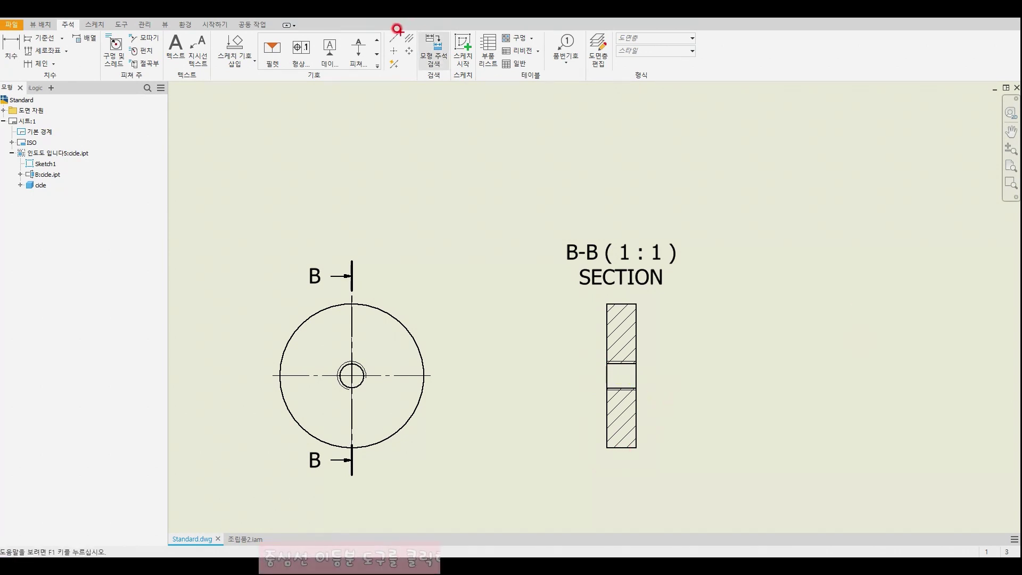
{"action": "left_click", "coordinate": [409, 38]}
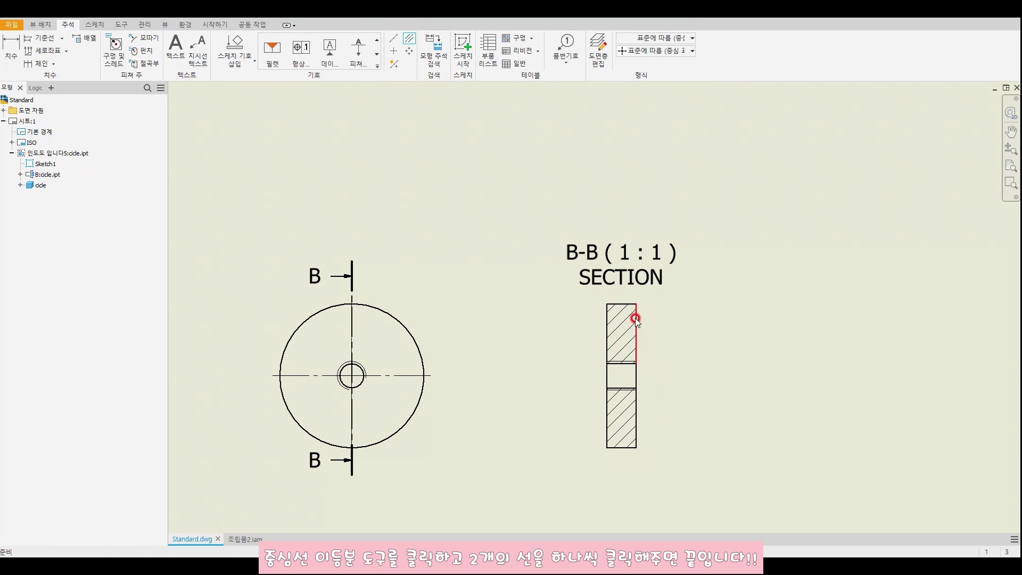
{"action": "left_click", "coordinate": [626, 303]}
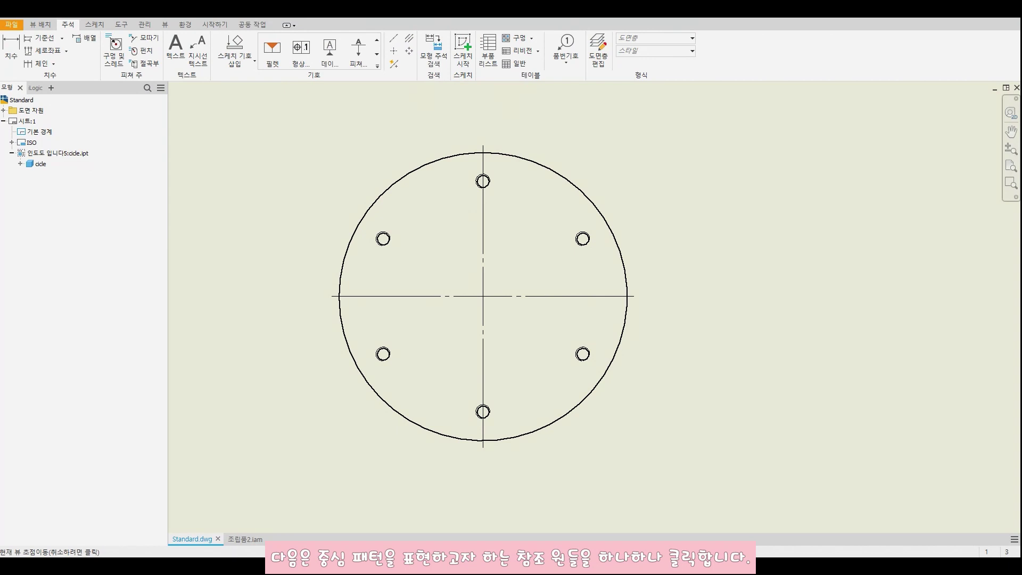
Step: Create a centered pattern about the outer circle through all six holes, starting at the upper-left hole and closing back on it
{"action": "left_click", "coordinate": [408, 52]}
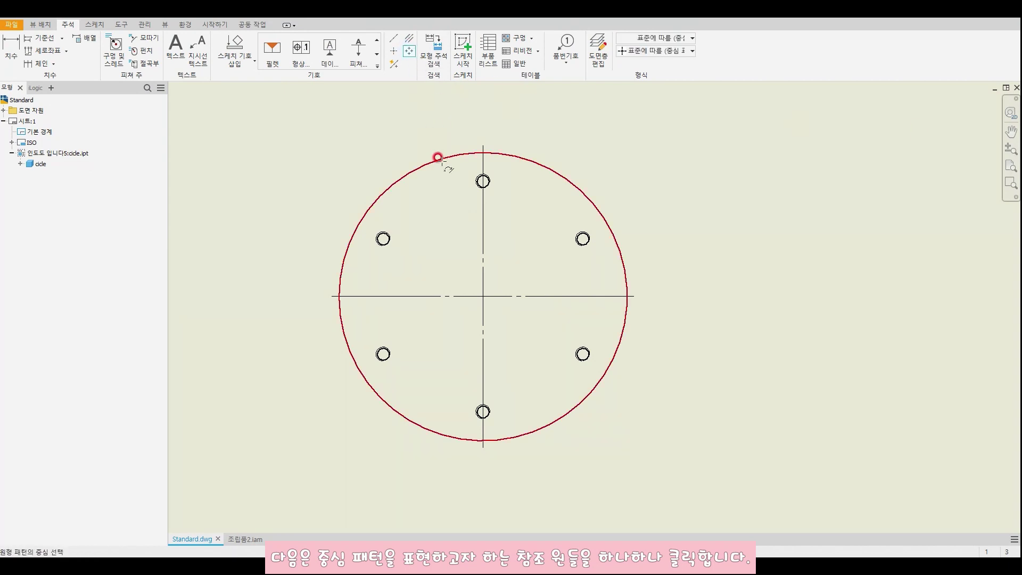
{"action": "left_click", "coordinate": [441, 162]}
{"action": "left_click", "coordinate": [389, 235]}
{"action": "left_click", "coordinate": [390, 349]}
{"action": "left_click", "coordinate": [484, 412]}
{"action": "left_click", "coordinate": [583, 354]}
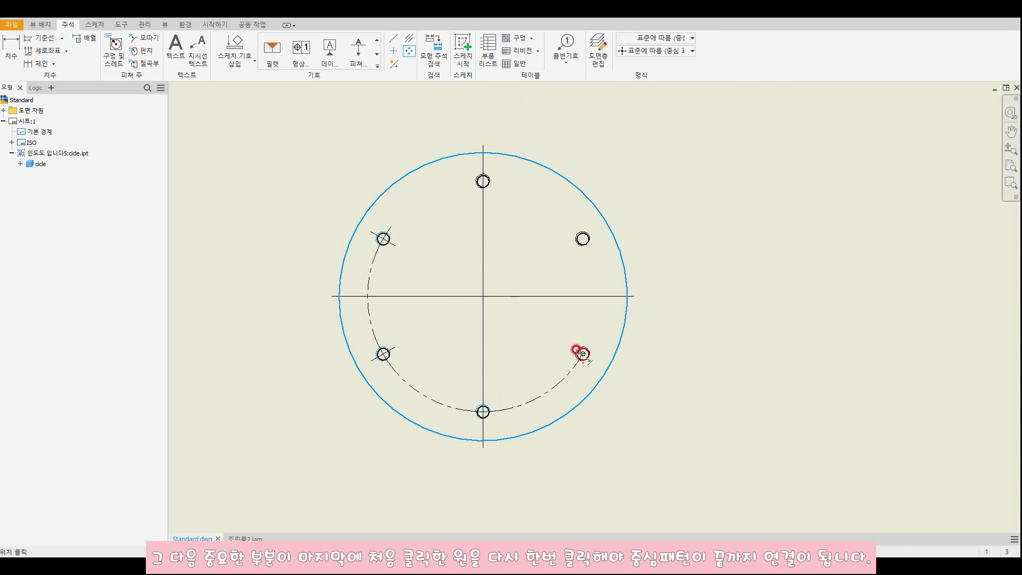
{"action": "left_click", "coordinate": [583, 238]}
{"action": "left_click", "coordinate": [482, 180]}
{"action": "left_click", "coordinate": [383, 238]}
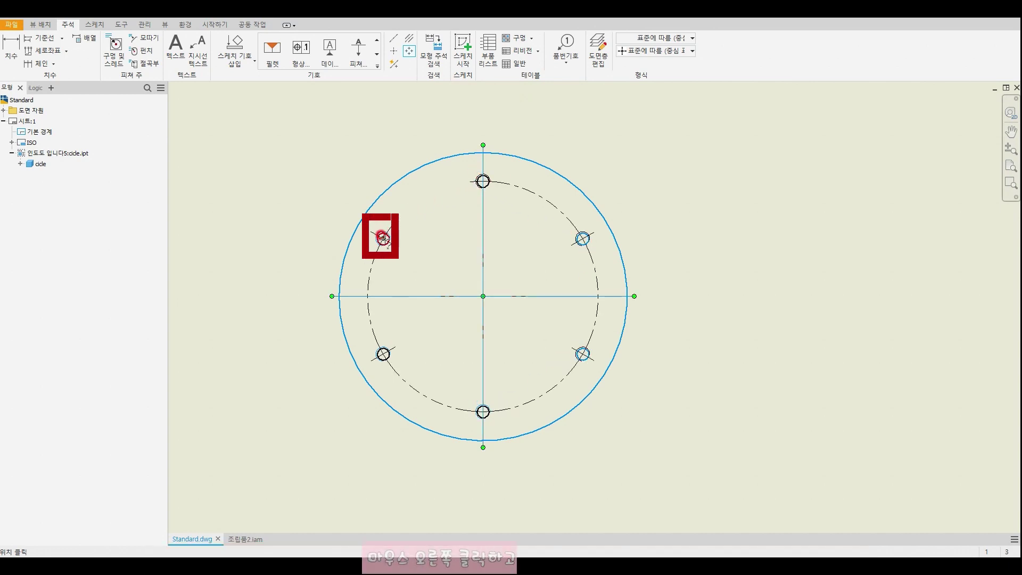
{"action": "right_click", "coordinate": [423, 232]}
{"action": "left_click", "coordinate": [462, 227]}
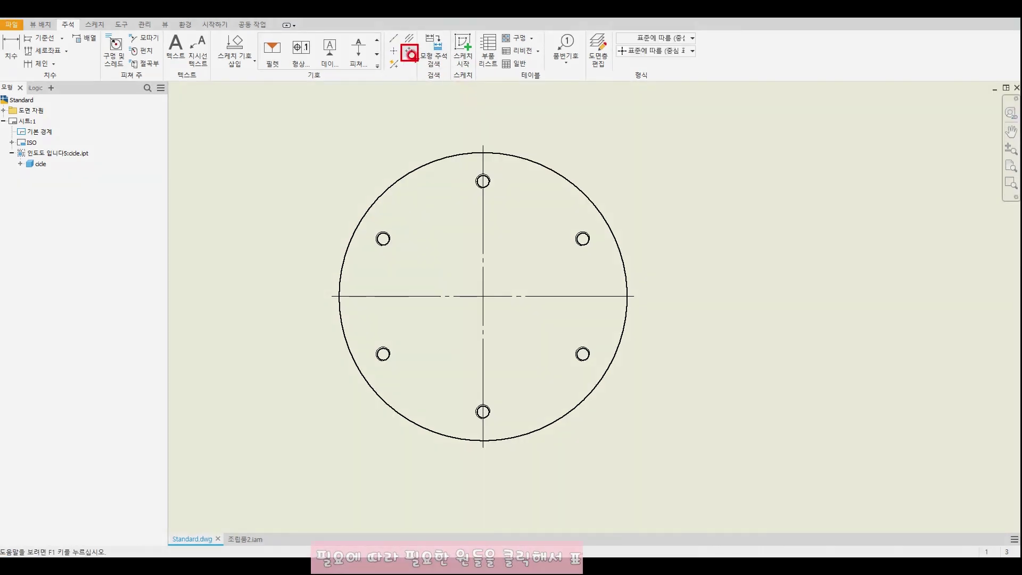
Step: Create a centered pattern about the outer circle through four holes only, counterclockwise from the upper-left hole to the lower-right hole
{"action": "left_click", "coordinate": [413, 56]}
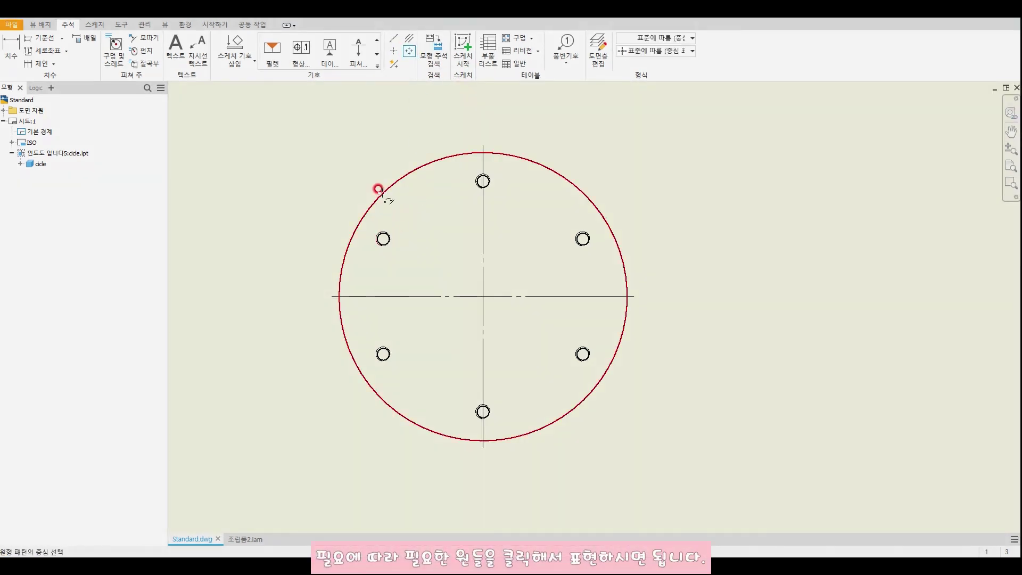
{"action": "left_click", "coordinate": [387, 184]}
{"action": "left_click", "coordinate": [384, 239]}
{"action": "left_click", "coordinate": [383, 354]}
{"action": "left_click", "coordinate": [483, 412]}
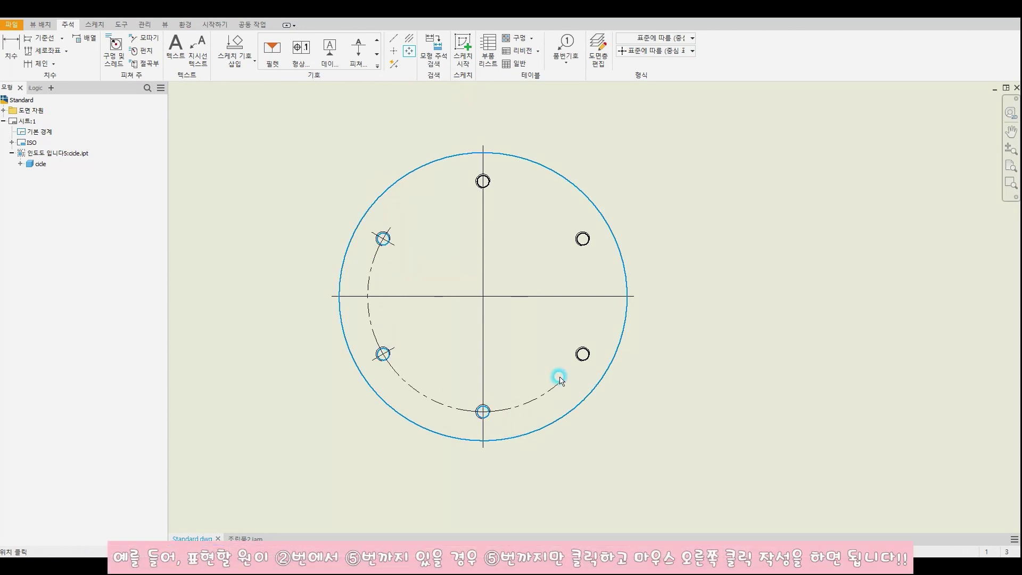
{"action": "left_click", "coordinate": [584, 354]}
{"action": "right_click_drag", "start_coordinate": [608, 324], "coordinate": [655, 329]}
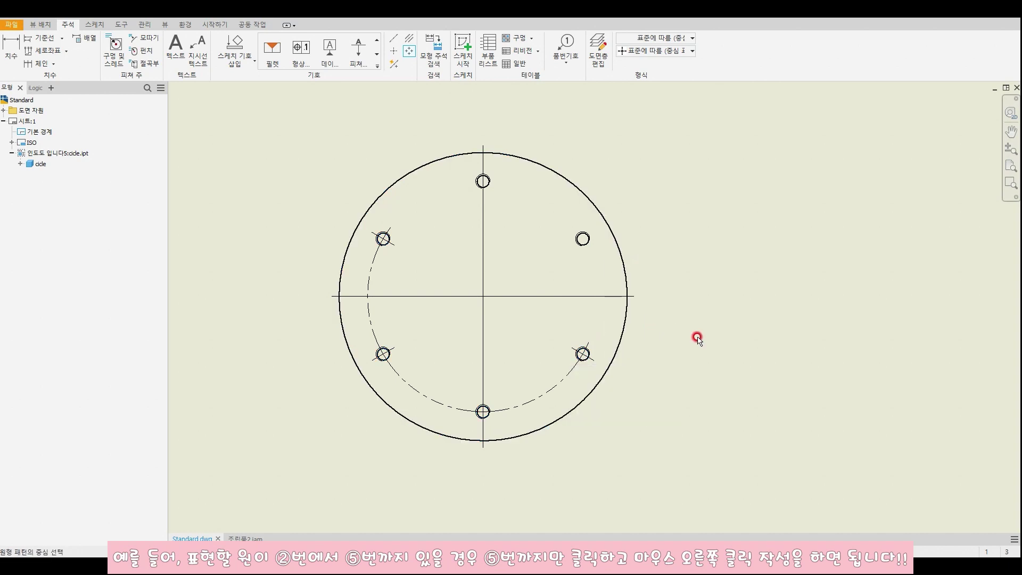
{"action": "left_click", "coordinate": [394, 64]}
{"action": "left_click", "coordinate": [433, 228]}
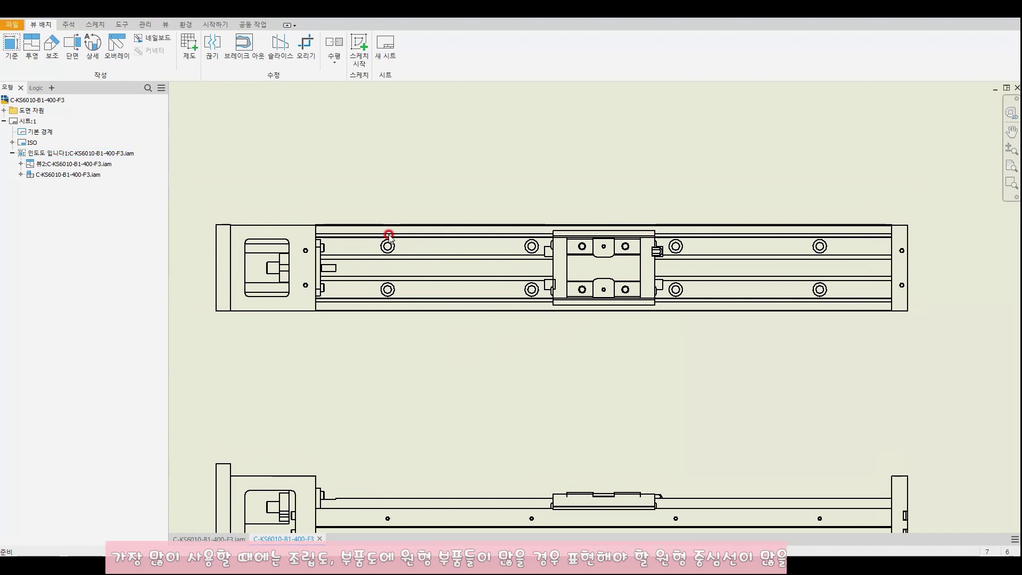
{"action": "left_click_drag", "start_coordinate": [377, 230], "coordinate": [400, 258], "text": "ctrl"}
{"action": "left_click_drag", "start_coordinate": [540, 248], "coordinate": [546, 254], "text": "ctrl"}
{"action": "left_click_drag", "start_coordinate": [804, 275], "coordinate": [834, 305], "text": "ctrl"}
{"action": "left_click_drag", "start_coordinate": [660, 274], "coordinate": [691, 305], "text": "ctrl"}
{"action": "left_click_drag", "start_coordinate": [509, 271], "coordinate": [539, 296], "text": "ctrl"}
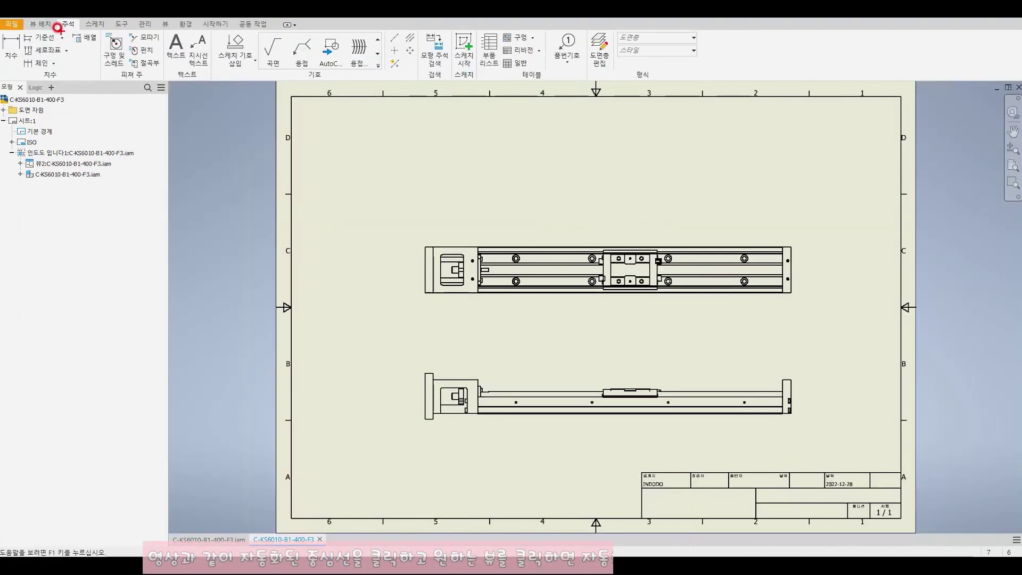
{"action": "left_click_drag", "start_coordinate": [57, 23], "coordinate": [85, 35], "text": "ctrl"}
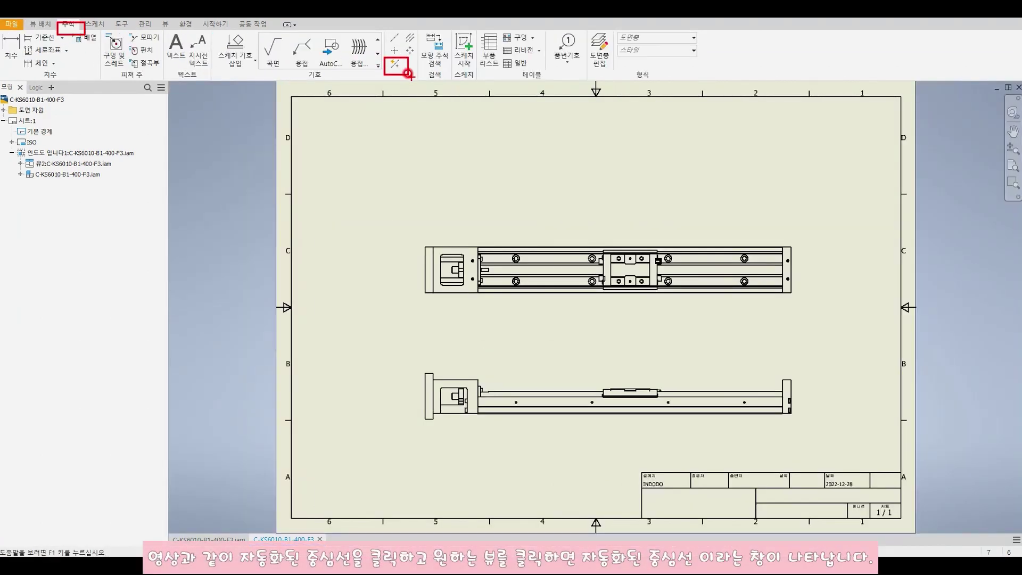
{"action": "key", "text": "Escape"}
{"action": "left_click", "coordinate": [525, 235]}
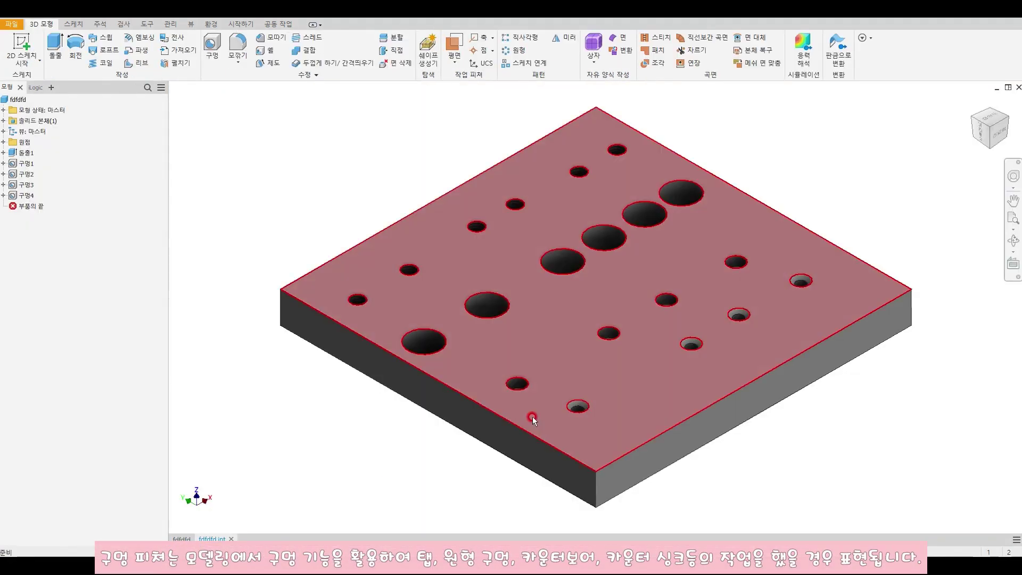
{"action": "mouse_move", "coordinate": [532, 416]}
{"action": "left_mouse_down"}
{"action": "mouse_move", "coordinate": [507, 396]}
{"action": "mouse_move", "coordinate": [538, 420]}
{"action": "left_mouse_up"}
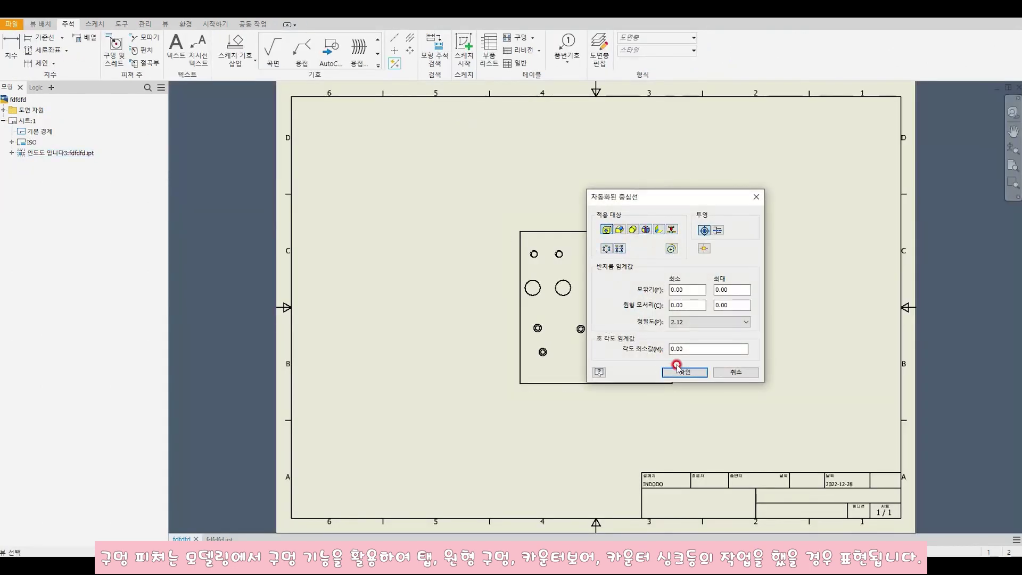
Step: Apply automated centerlines to the holes in the plate view
{"action": "left_click", "coordinate": [663, 363]}
{"action": "scroll", "coordinate": [593, 273], "scroll_direction": "up", "scroll_amount": 3}
{"action": "left_click", "coordinate": [632, 230]}
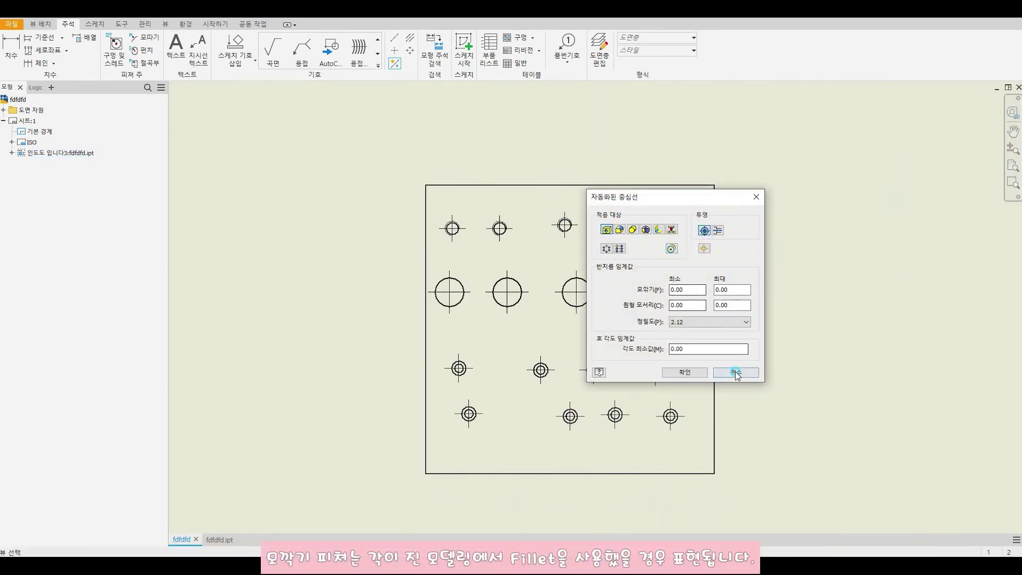
{"action": "left_click", "coordinate": [731, 371]}
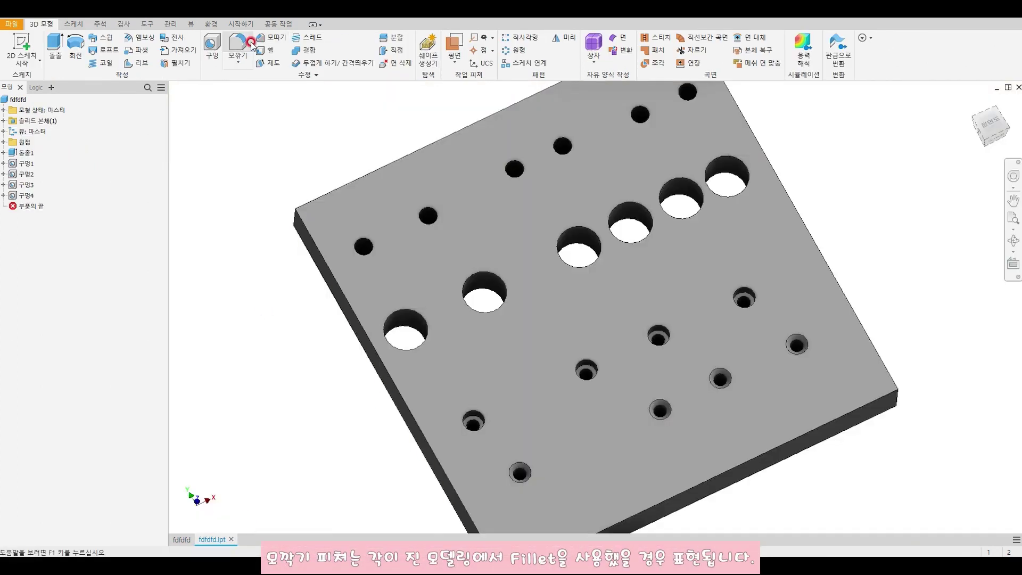
Step: Fillet the four vertical corner edges of the plate model
{"action": "left_click", "coordinate": [237, 48]}
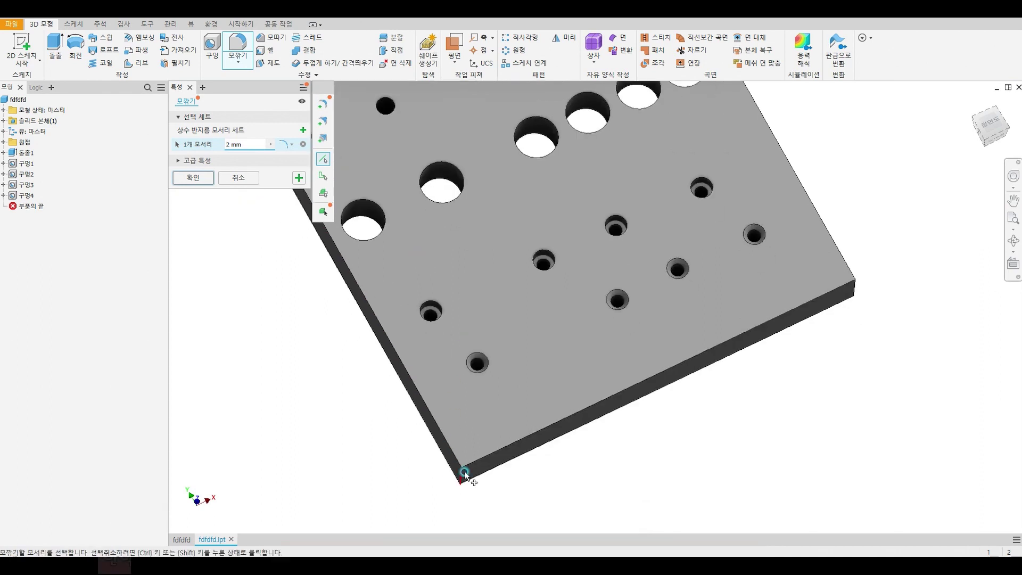
{"action": "left_click", "coordinate": [464, 478]}
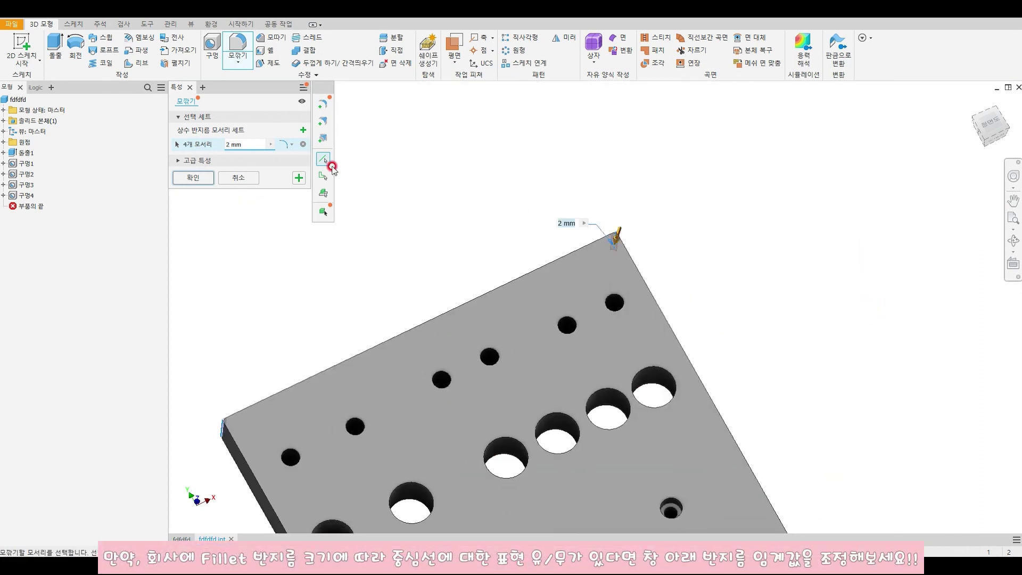
{"action": "key", "text": "Return"}
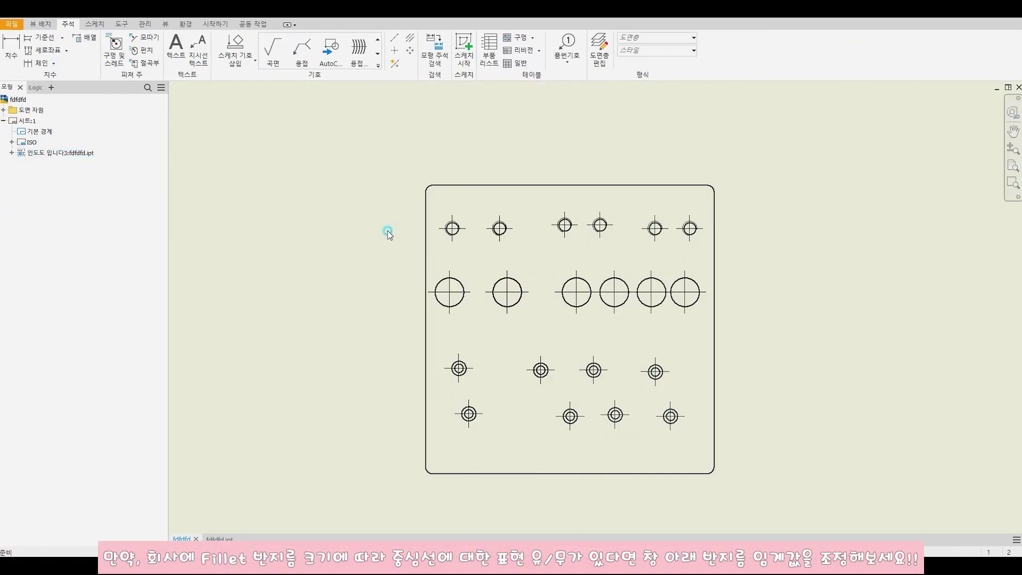
Step: Apply automated centerlines to the plate view again, adding center marks for the fillets at its four corners
{"action": "right_click", "coordinate": [494, 200]}
{"action": "left_click", "coordinate": [487, 377]}
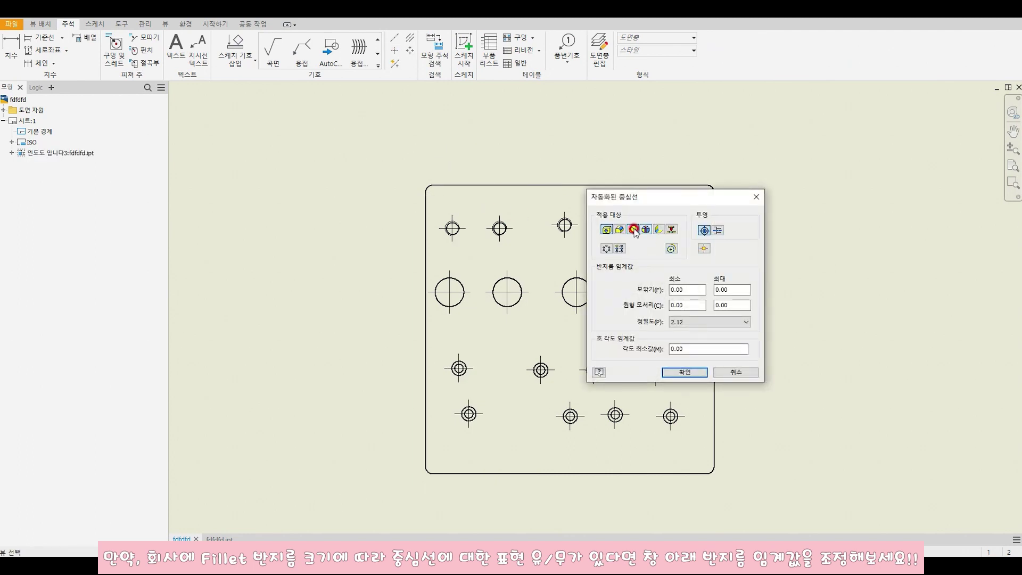
{"action": "left_click", "coordinate": [679, 375]}
{"action": "left_click", "coordinate": [430, 190]}
{"action": "left_click", "coordinate": [705, 193]}
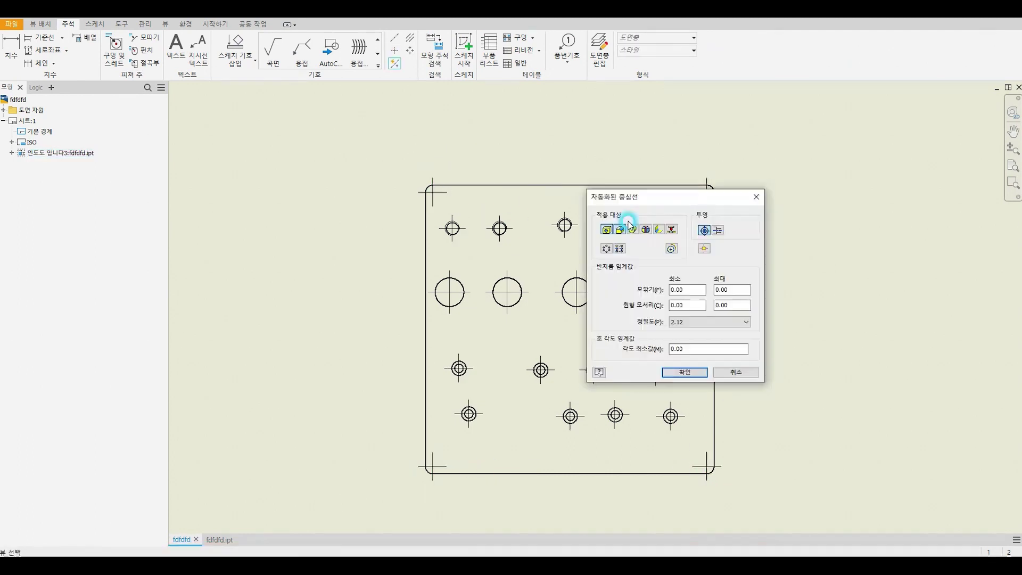
{"action": "left_click", "coordinate": [638, 228]}
{"action": "left_click", "coordinate": [680, 358]}
Step: Switch to the part fdfdfd.ipt and start a 2D sketch on the plate's top face
{"action": "left_click", "coordinate": [235, 539]}
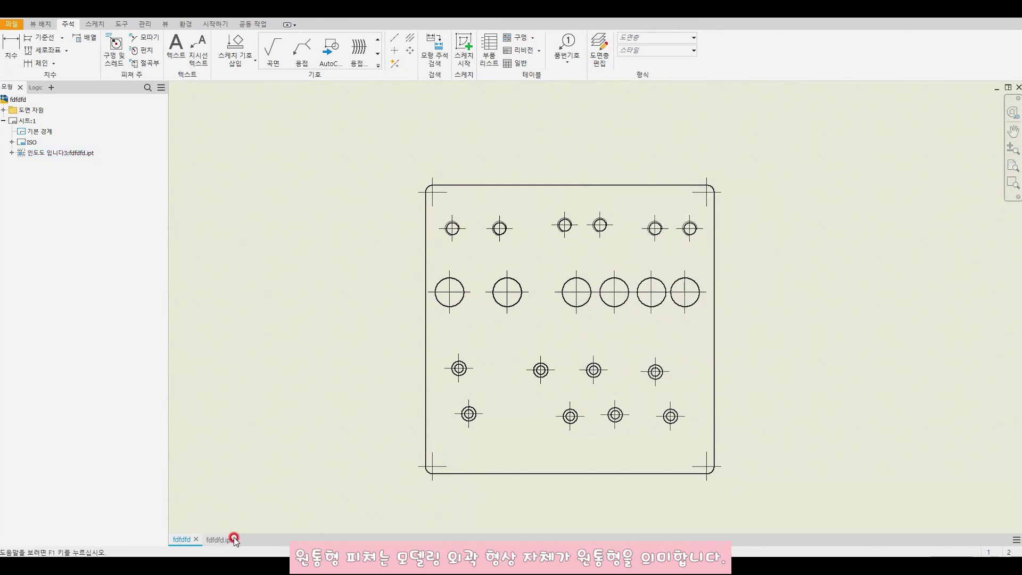
{"action": "left_click", "coordinate": [986, 130]}
{"action": "key", "text": "s"}
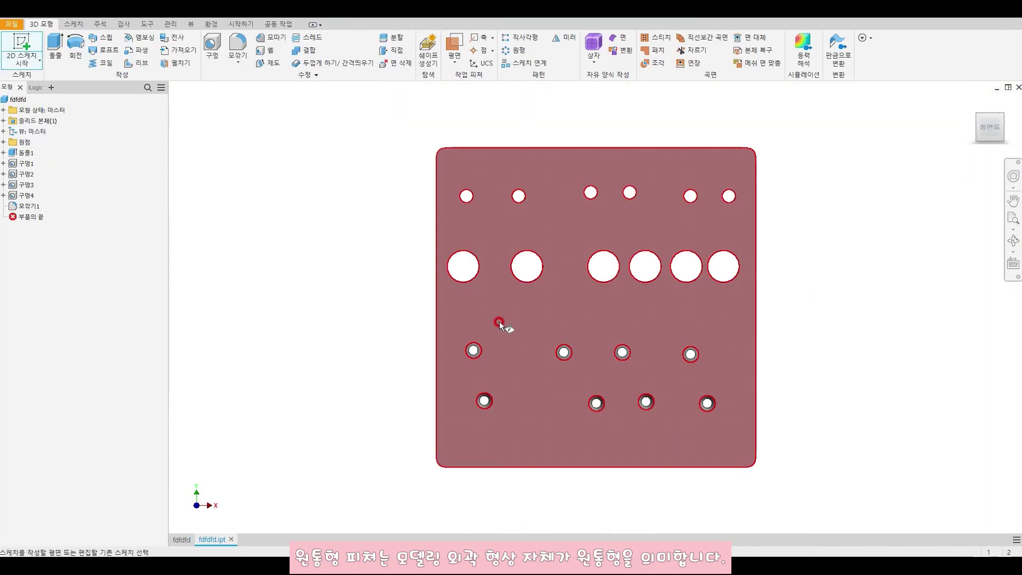
{"action": "left_click", "coordinate": [461, 310]}
Step: Sketch four separate circles, alternating smaller and larger, in a row between the lowest holes and the plate's lower edge
{"action": "left_click", "coordinate": [76, 37]}
{"action": "left_click", "coordinate": [572, 355]}
{"action": "left_click", "coordinate": [586, 355]}
{"action": "left_click", "coordinate": [666, 347]}
{"action": "left_click", "coordinate": [695, 350]}
{"action": "left_click", "coordinate": [747, 347]}
{"action": "left_click", "coordinate": [766, 348]}
{"action": "left_click", "coordinate": [792, 349]}
{"action": "left_click_drag", "start_coordinate": [766, 344], "coordinate": [763, 346]}
{"action": "left_click_drag", "start_coordinate": [694, 340], "coordinate": [687, 344]}
{"action": "left_click", "coordinate": [661, 355]}
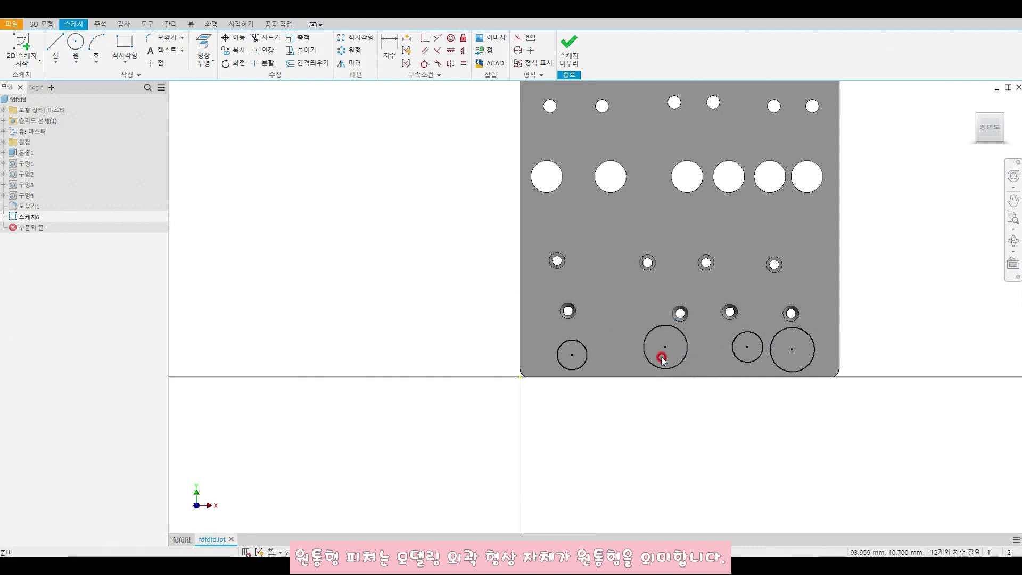
Step: Finish the sketch and extrude the four circles 20 mm up from the plate as cylindrical bosses
{"action": "left_click", "coordinate": [568, 49]}
{"action": "left_click", "coordinate": [49, 43]}
{"action": "left_click", "coordinate": [487, 443]}
{"action": "left_click", "coordinate": [582, 438]}
{"action": "left_click", "coordinate": [663, 437]}
{"action": "left_click", "coordinate": [708, 440]}
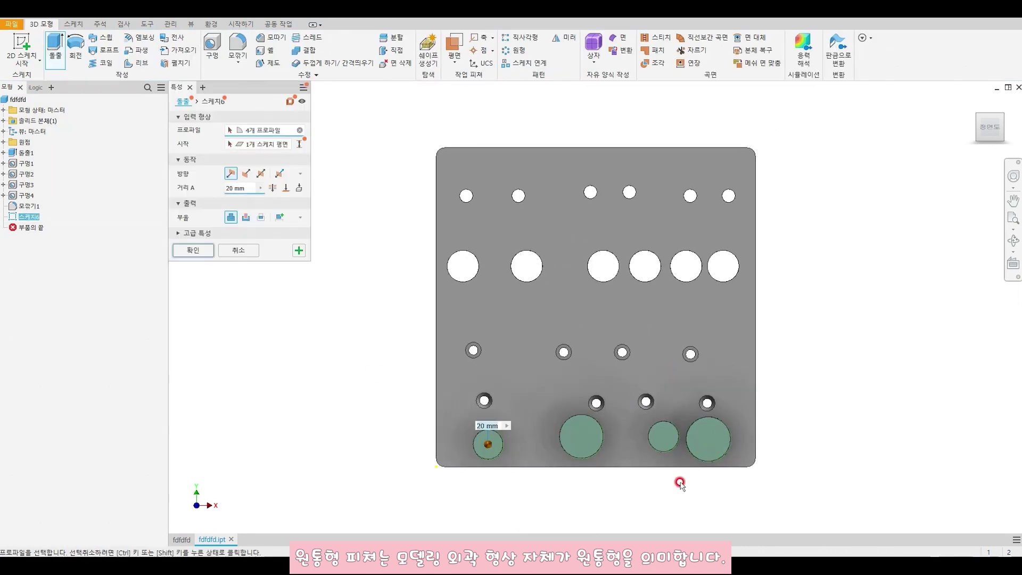
{"action": "left_click", "coordinate": [198, 254]}
Step: Switch to the drawing fdfdfd, apply automated centerlines for cylindrical features to the plate view, and select revolved features as well
{"action": "left_click", "coordinate": [187, 541]}
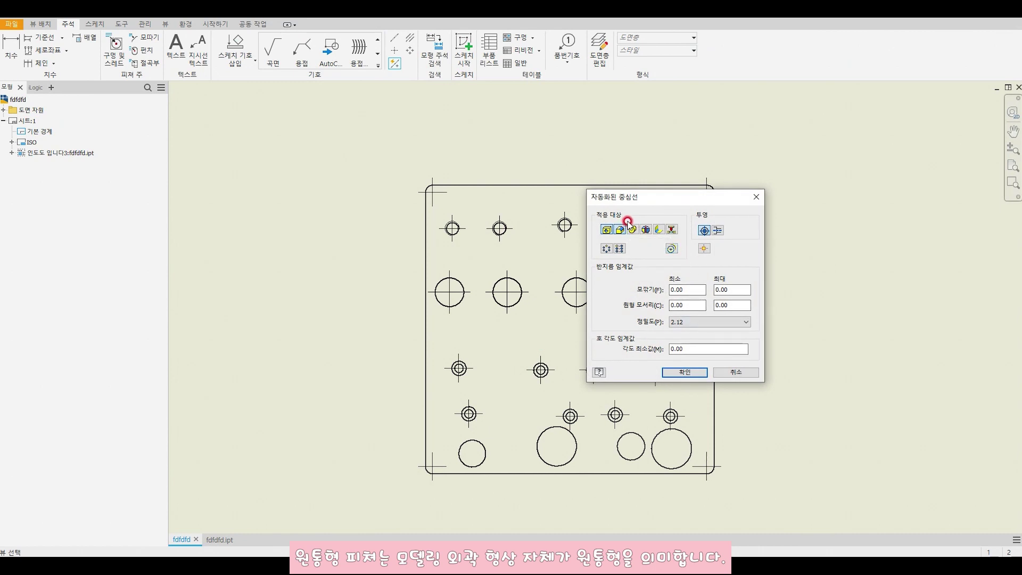
{"action": "left_click", "coordinate": [685, 372]}
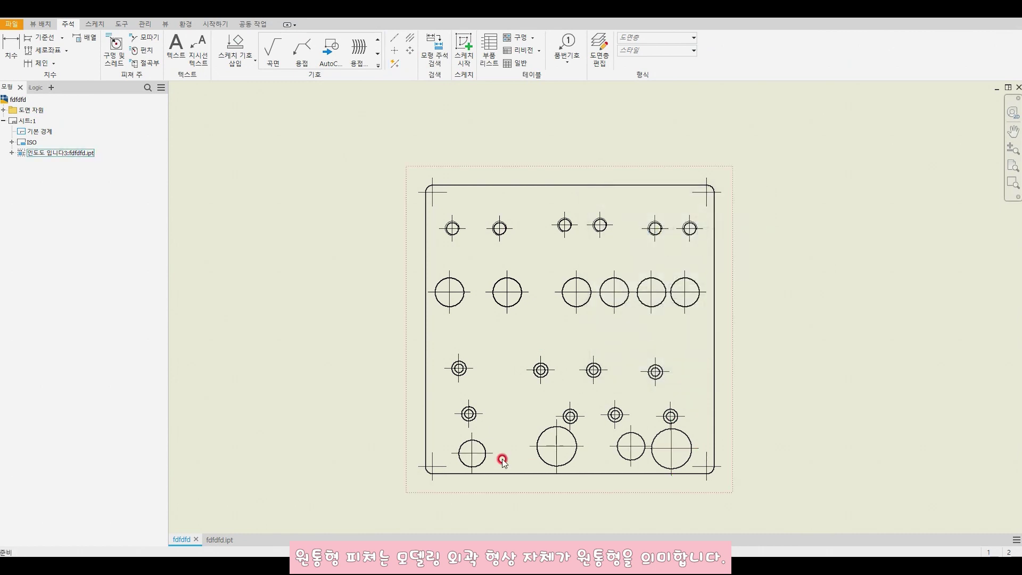
{"action": "left_click", "coordinate": [662, 445]}
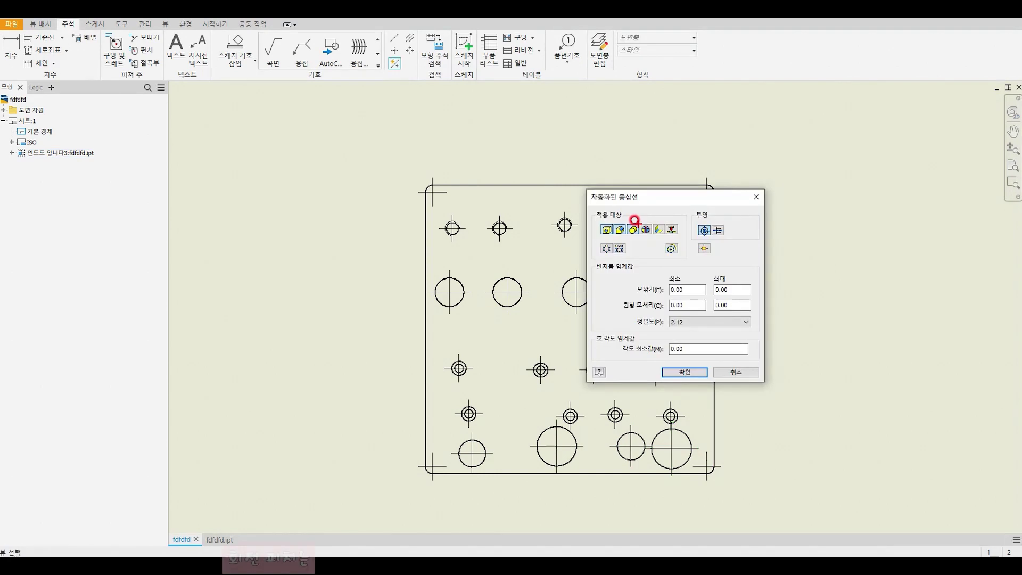
{"action": "left_click", "coordinate": [646, 228]}
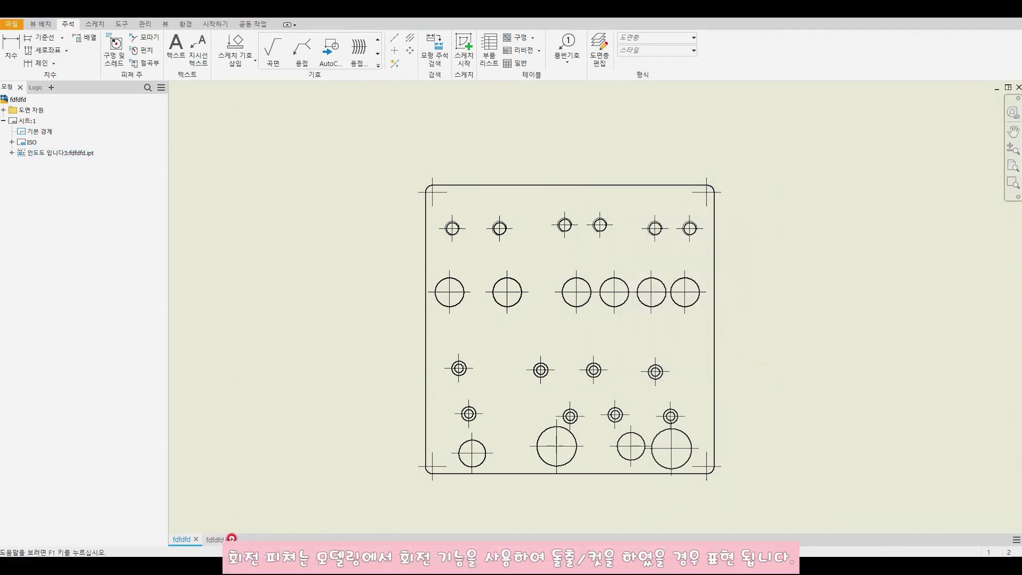
Step: Switch to the part fdfdfd.ipt and delete the four hole features, the corner fillet and the boss extrusion, keeping the base plate
{"action": "left_click", "coordinate": [232, 539]}
{"action": "left_click", "coordinate": [27, 164]}
{"action": "left_click", "coordinate": [27, 217], "text": "shift"}
{"action": "right_click", "coordinate": [27, 217]}
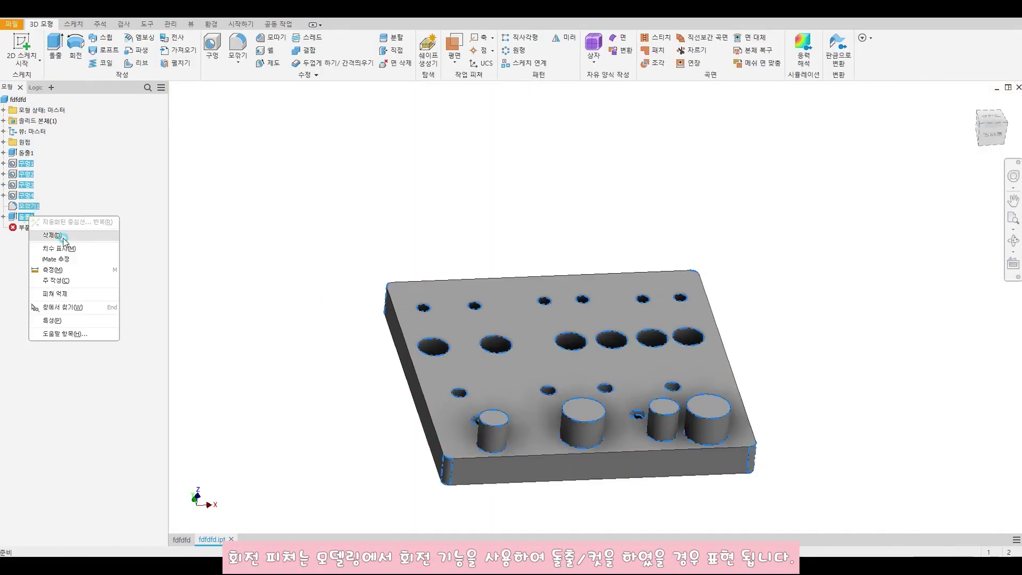
{"action": "left_click", "coordinate": [61, 236]}
Step: Create a work plane offset inward from the plate's side face and start a 2D sketch on it
{"action": "key", "text": "]"}
{"action": "left_click_drag", "start_coordinate": [426, 392], "coordinate": [544, 410]}
{"action": "key", "text": "Return"}
{"action": "key", "text": "s"}
{"action": "left_click", "coordinate": [521, 477]}
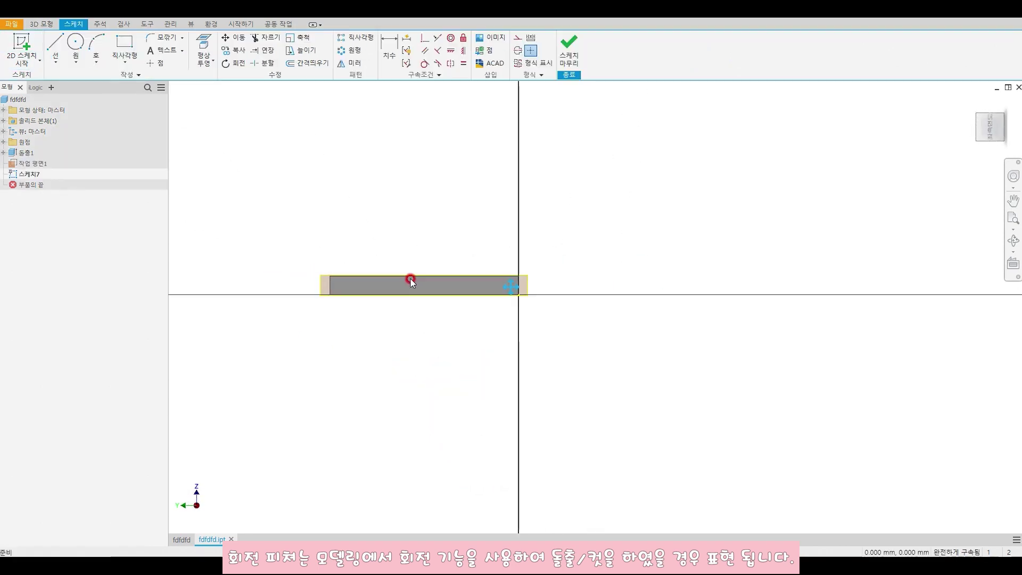
Step: Sketch a vertical line through the plate's thickness near its middle, from the top edge to just below the bottom edge
{"action": "scroll", "coordinate": [411, 282], "scroll_direction": "up", "scroll_amount": 6}
{"action": "middle_click_drag", "start_coordinate": [428, 314], "coordinate": [569, 373]}
{"action": "key", "text": "l"}
{"action": "left_click", "coordinate": [591, 307]}
{"action": "left_click", "coordinate": [591, 389]}
{"action": "key", "text": "Escape"}
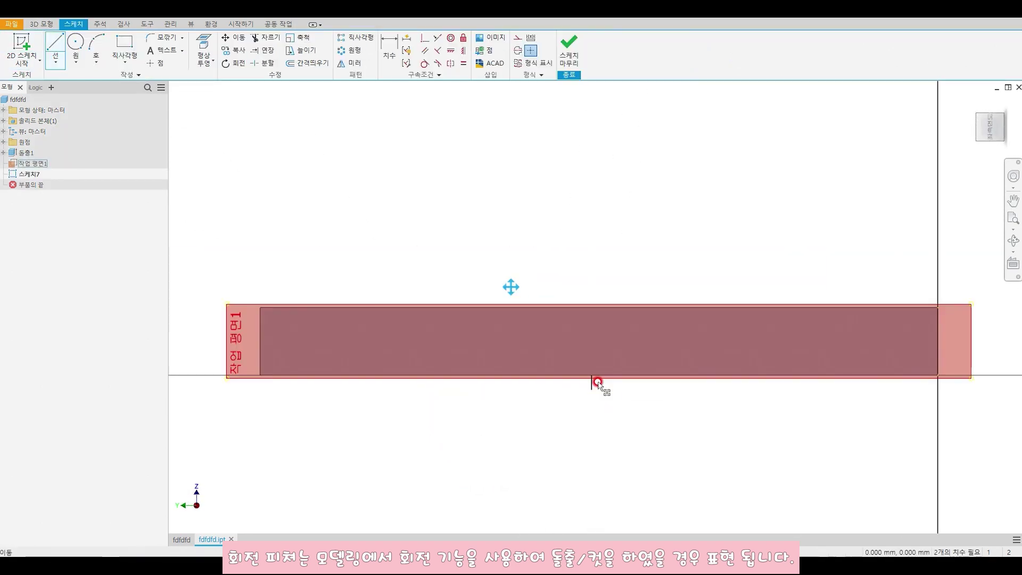
Step: Complete a half-funnel profile beside the vertical line with a top edge, a slanted side, a vertical side and a closing bottom line
{"action": "key", "text": "l"}
{"action": "left_click", "coordinate": [591, 308]}
{"action": "left_click", "coordinate": [551, 307]}
{"action": "left_click", "coordinate": [575, 341]}
{"action": "left_click", "coordinate": [575, 398]}
{"action": "key", "text": "Escape"}
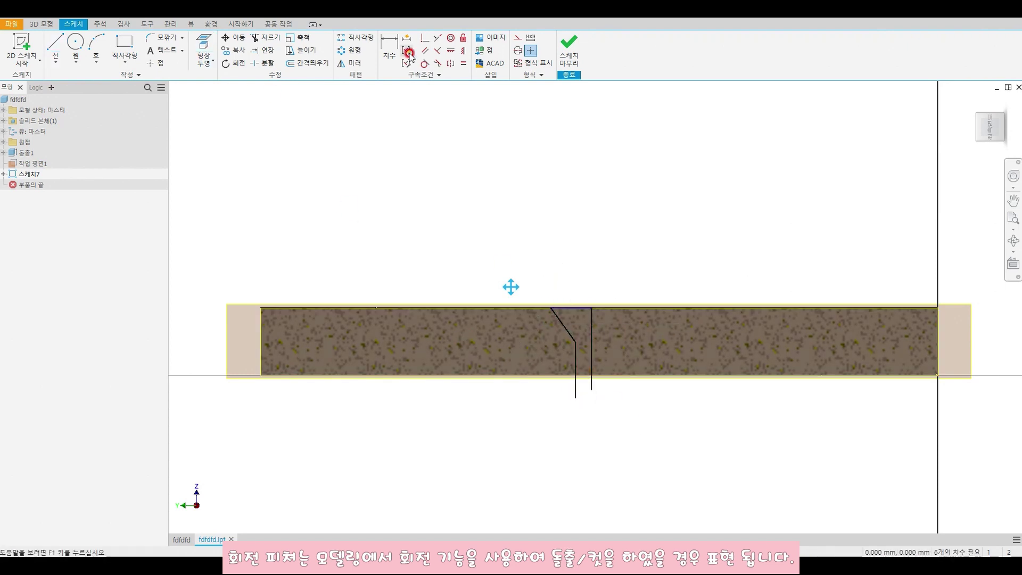
{"action": "key", "text": "l"}
{"action": "left_click", "coordinate": [592, 375]}
{"action": "left_click", "coordinate": [575, 375]}
{"action": "key", "text": "Escape"}
Step: Finish the sketch and revolve the profile 360 degrees around the vertical line to cut a funnel-shaped hole in the plate
{"action": "left_click", "coordinate": [570, 49]}
{"action": "mouse_move", "coordinate": [508, 325]}
{"action": "middle_mouse_down", "text": "shift"}
{"action": "mouse_move", "coordinate": [490, 349]}
{"action": "mouse_move", "coordinate": [503, 345]}
{"action": "middle_mouse_up", "text": "shift"}
{"action": "scroll", "coordinate": [450, 375], "scroll_direction": "up", "scroll_amount": 5}
{"action": "left_click", "coordinate": [76, 49]}
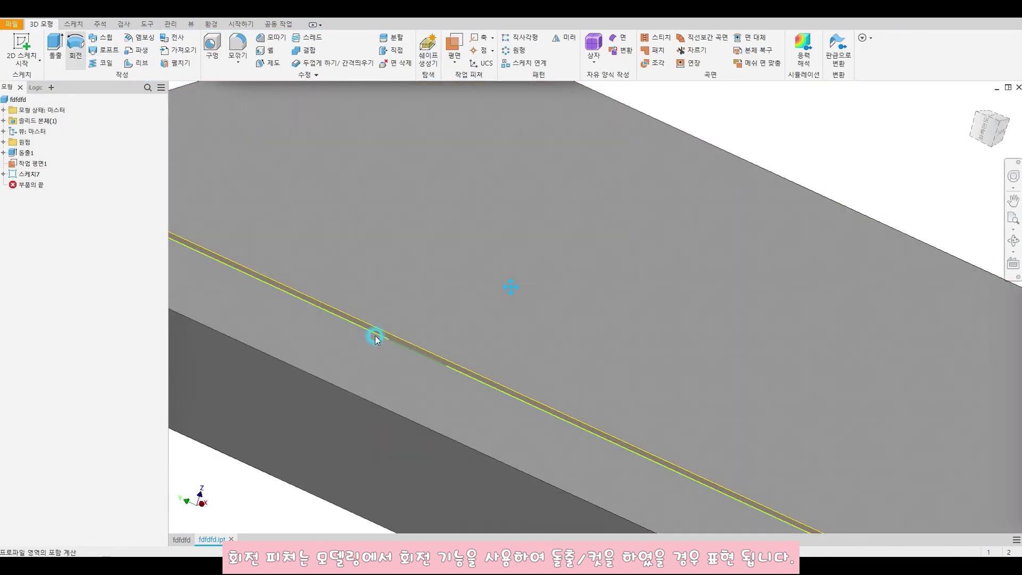
{"action": "left_click", "coordinate": [415, 402]}
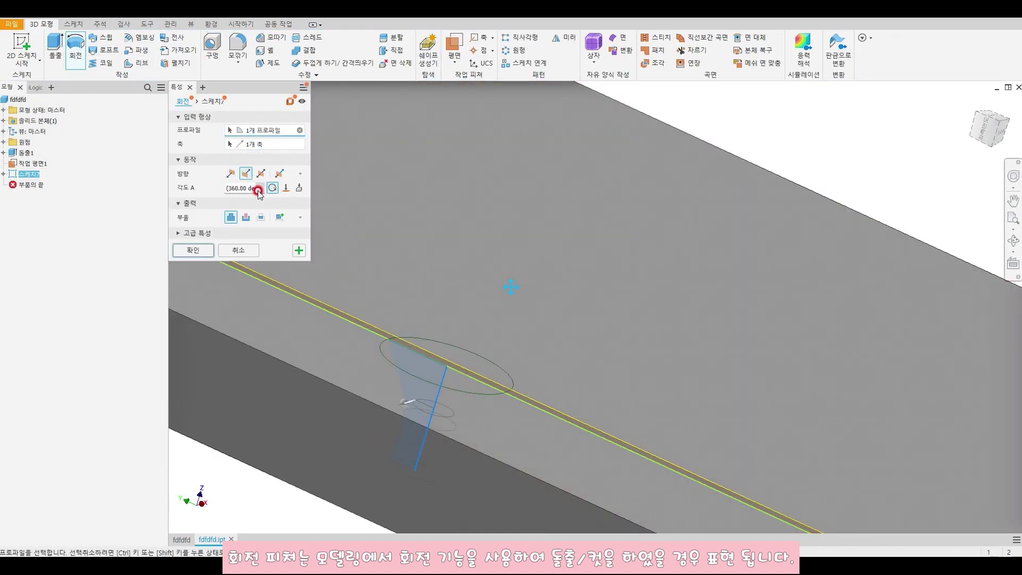
{"action": "left_click", "coordinate": [193, 250]}
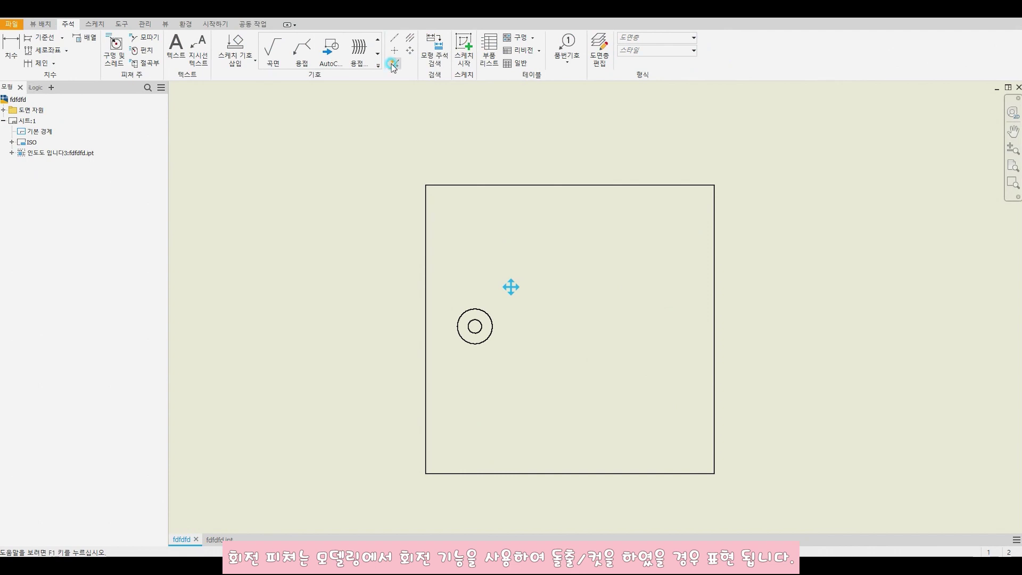
Step: Apply automated centerlines for revolved features to the plate view with the funnel-shaped hole
{"action": "left_click", "coordinate": [392, 64]}
{"action": "left_click", "coordinate": [658, 239]}
{"action": "left_click", "coordinate": [682, 373]}
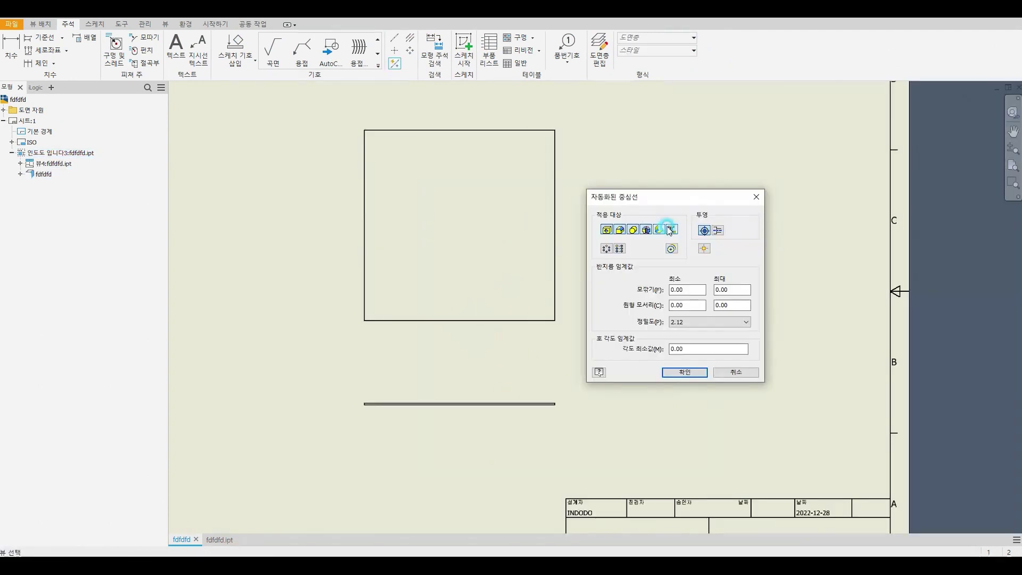
Step: Switch to the sheet metal part fdfdfd.ipt and add an upward flange along the plate's edge on the positive X side
{"action": "left_click", "coordinate": [684, 372]}
{"action": "left_click", "coordinate": [215, 539]}
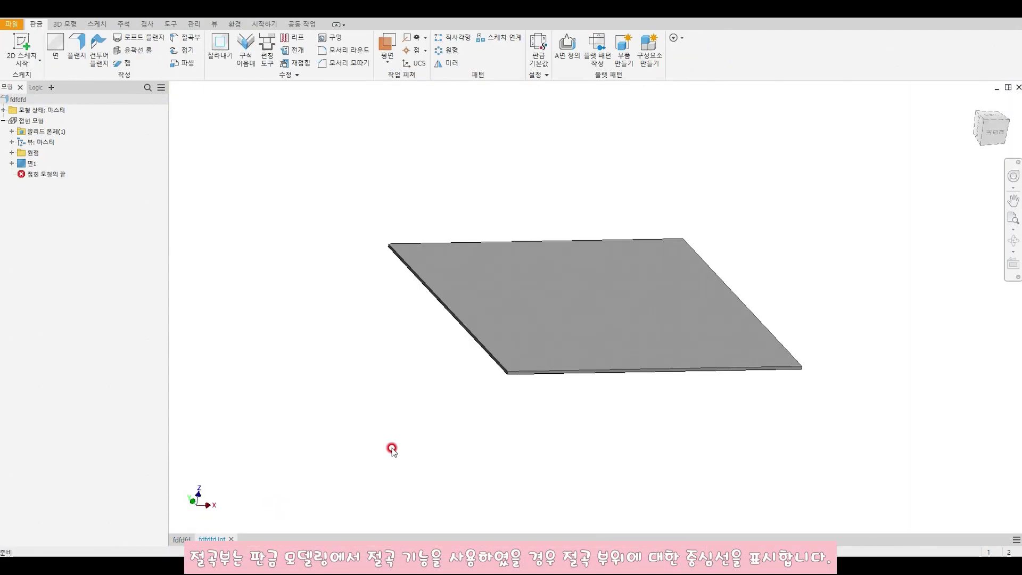
{"action": "left_click", "coordinate": [77, 45]}
{"action": "left_click", "coordinate": [740, 302]}
{"action": "left_click", "coordinate": [244, 240]}
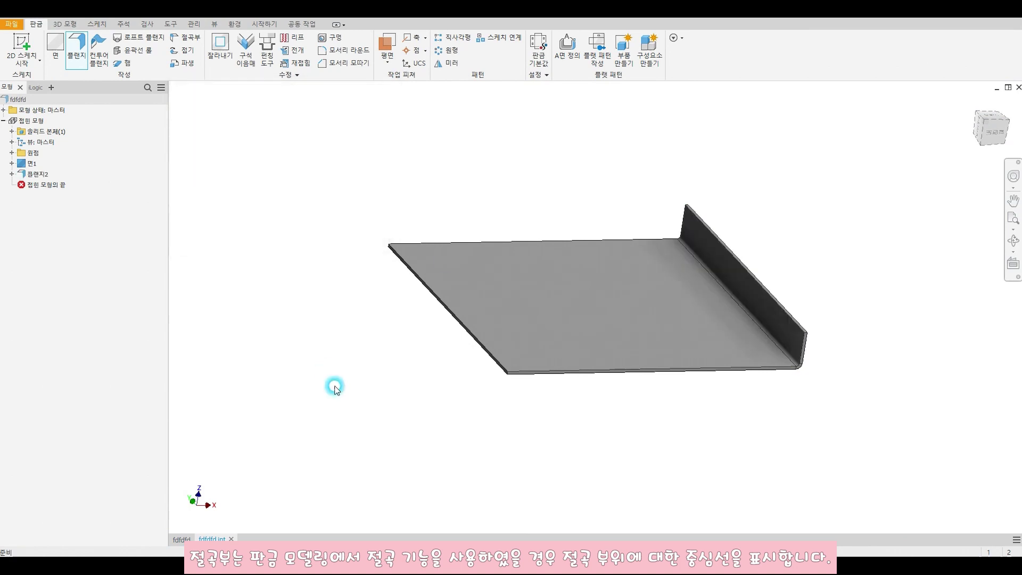
Step: Switch to the drawing fdfdfd and apply automated centerlines for bends to the top view and the front view
{"action": "left_click", "coordinate": [180, 540]}
{"action": "left_click", "coordinate": [436, 279]}
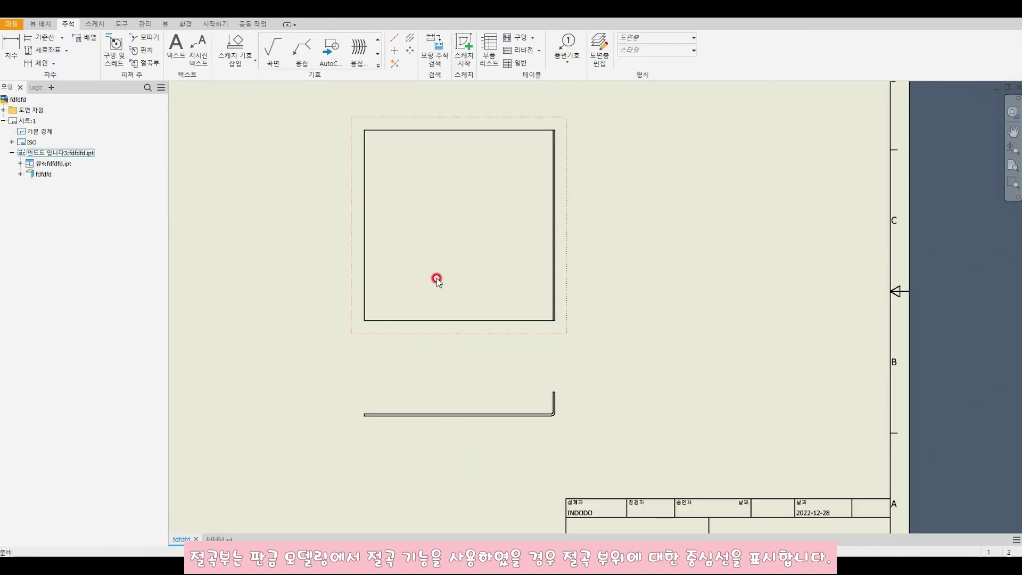
{"action": "left_click", "coordinate": [491, 399]}
{"action": "left_click", "coordinate": [685, 372]}
{"action": "scroll", "coordinate": [570, 396], "scroll_direction": "up", "scroll_amount": 5}
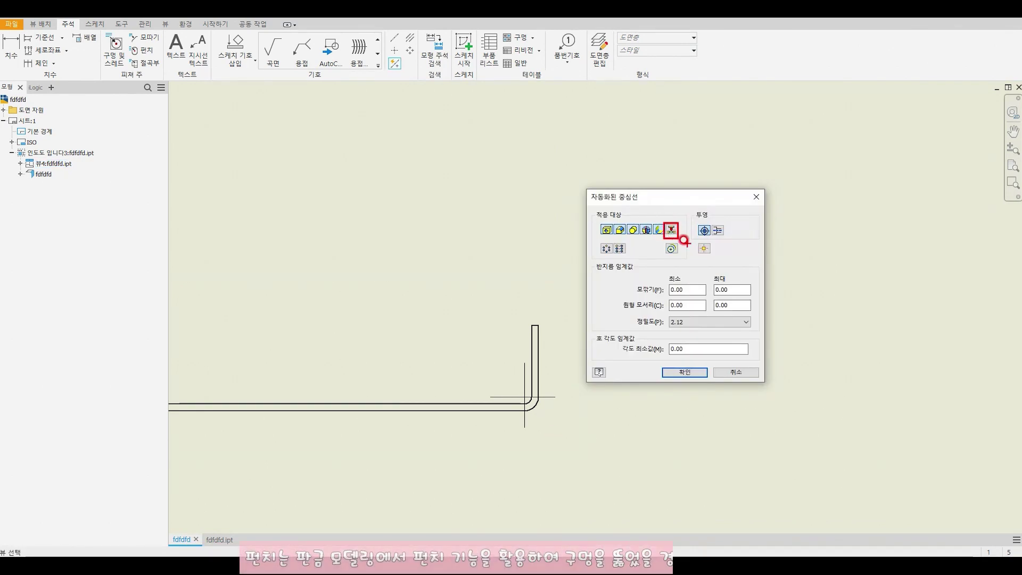
Step: Accept the automated centerline settings and switch back to the sheet metal part fdfdfd.ipt
{"action": "left_click", "coordinate": [695, 372]}
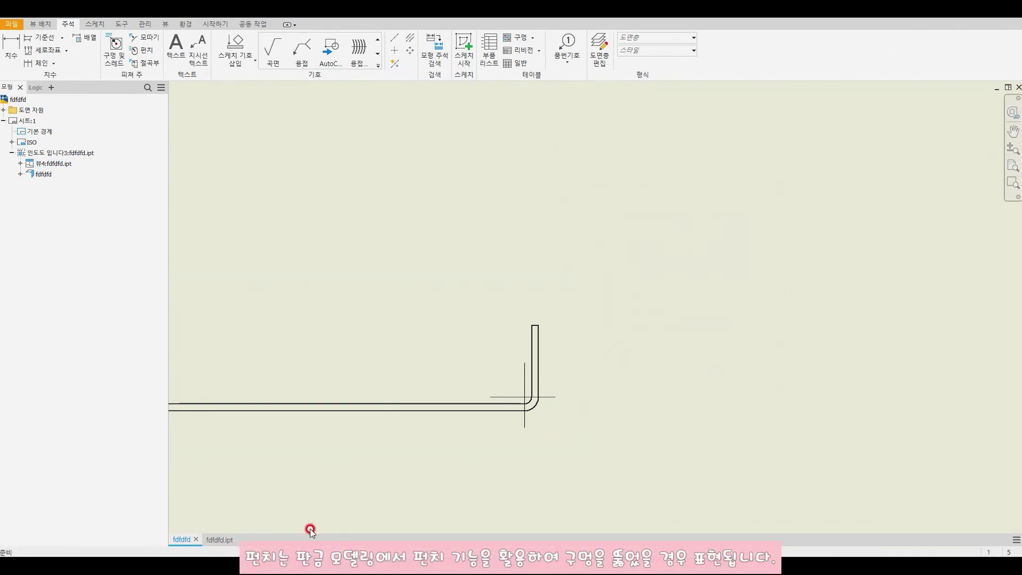
{"action": "left_click", "coordinate": [223, 540]}
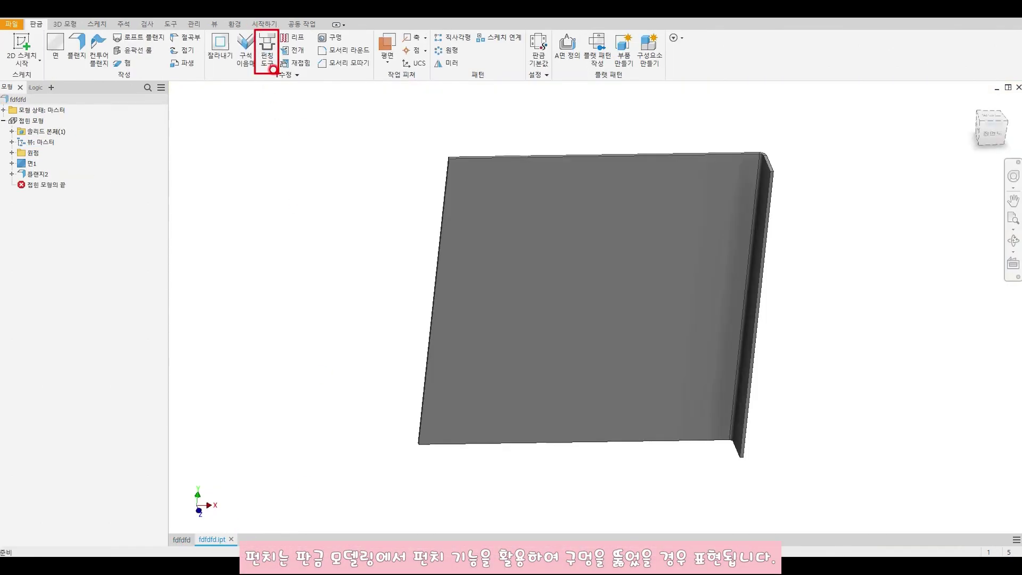